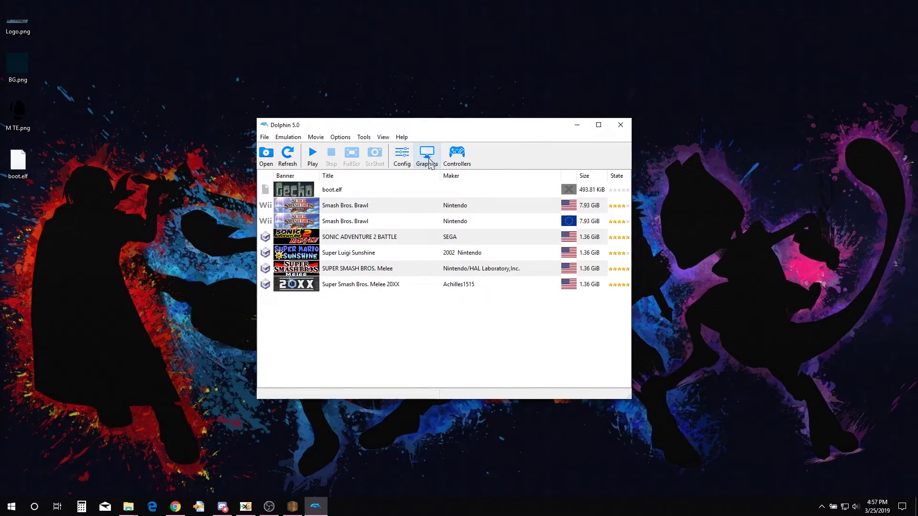
# Step: Enable Dump Textures in Dolphin's advanced graphics settings and run boot.elf in the emulator
pyautogui.click(461, 139)
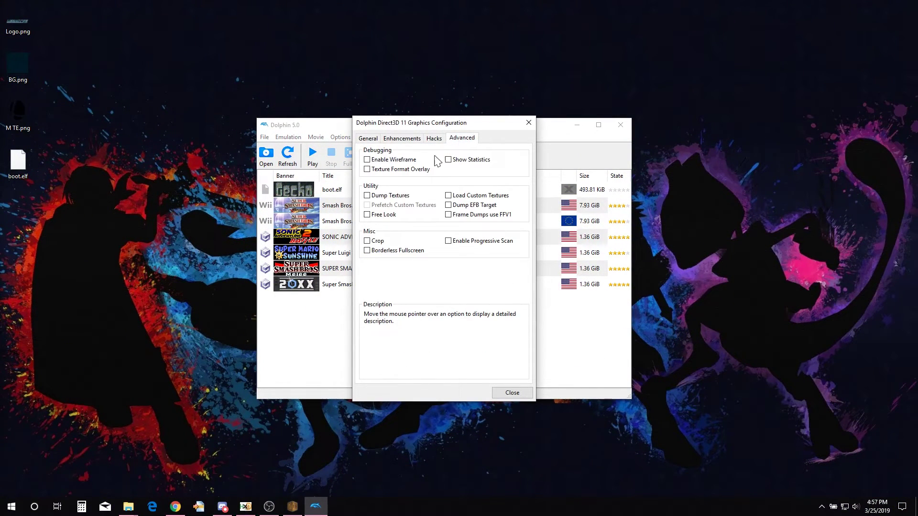
pyautogui.moveTo(380, 198)
pyautogui.click(510, 392)
pyautogui.moveTo(19, 165); pyautogui.dragTo(477, 371)
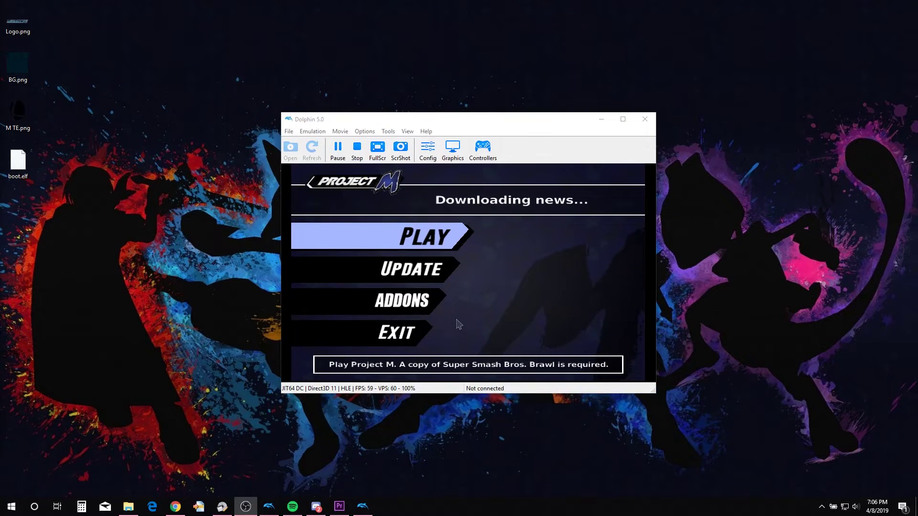
# Step: Browse to Documents\Dolphin Emulator\Dump\Textures\00000000 and scroll down to the EXIT, PLAY, ADDONS textures
pyautogui.click(137, 506)
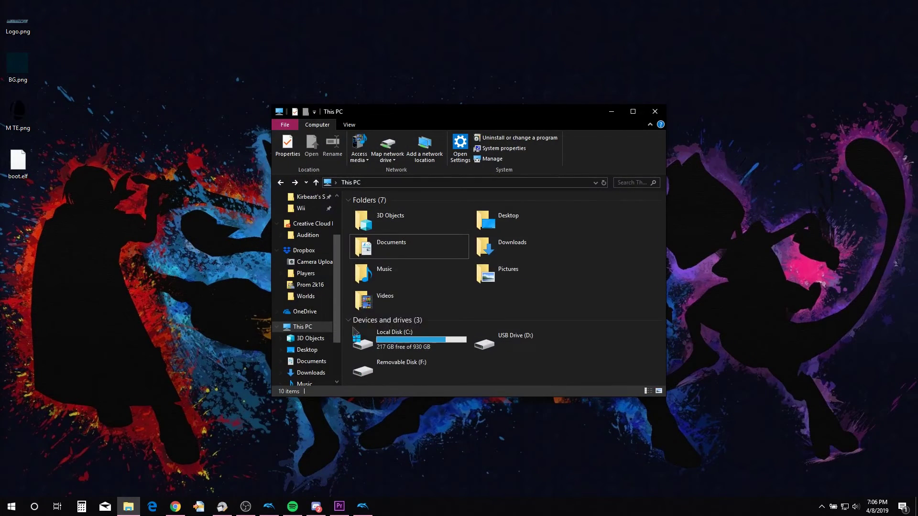
pyautogui.doubleClick(388, 253)
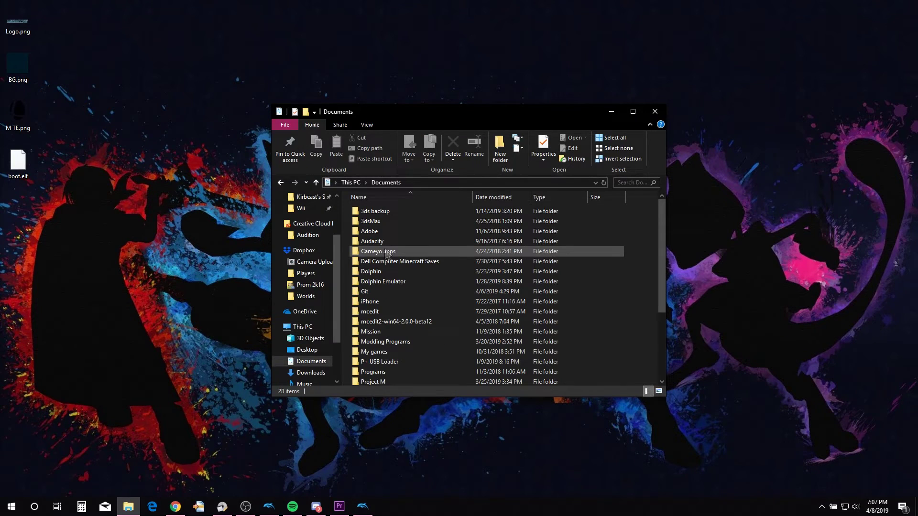
pyautogui.doubleClick(376, 285)
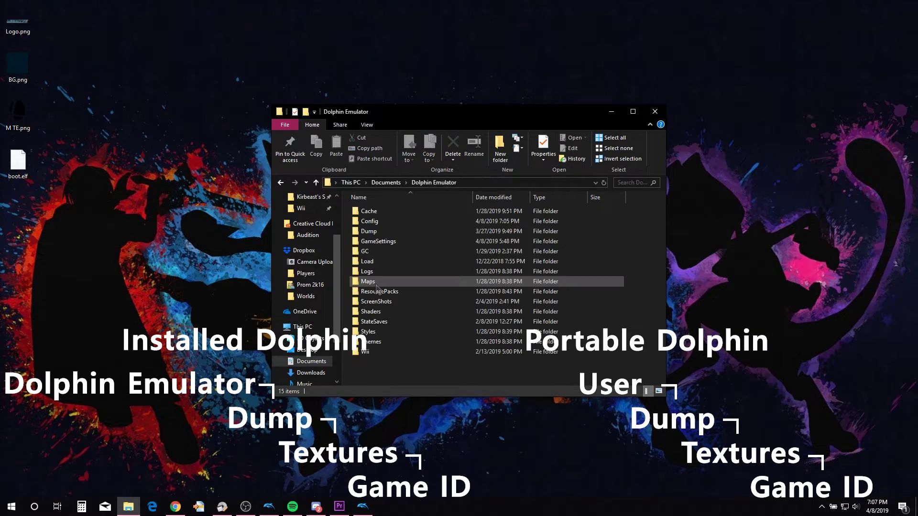
pyautogui.doubleClick(383, 232)
pyautogui.doubleClick(375, 221)
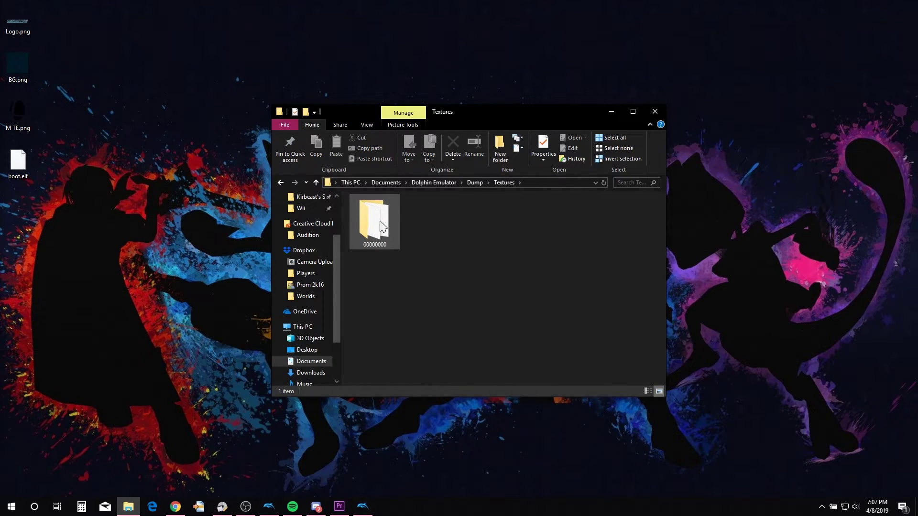
pyautogui.doubleClick(380, 226)
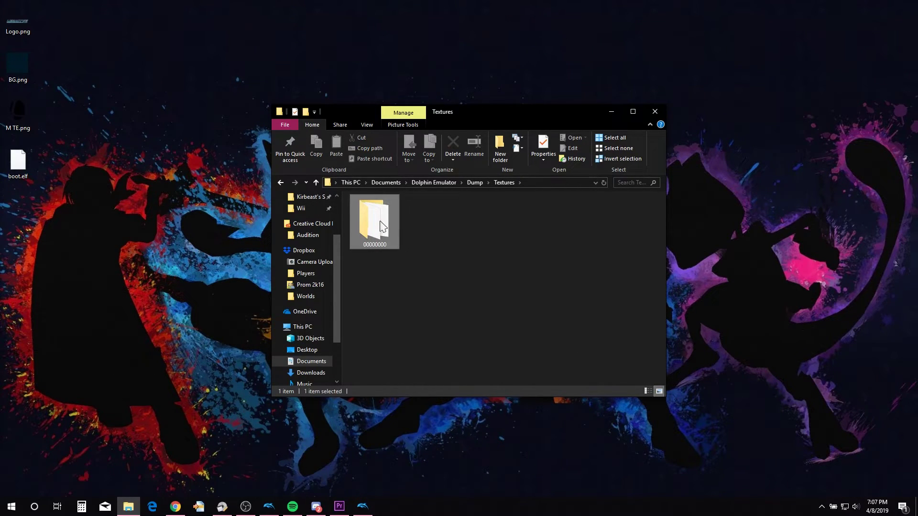
pyautogui.scroll(-1, 624, 239)
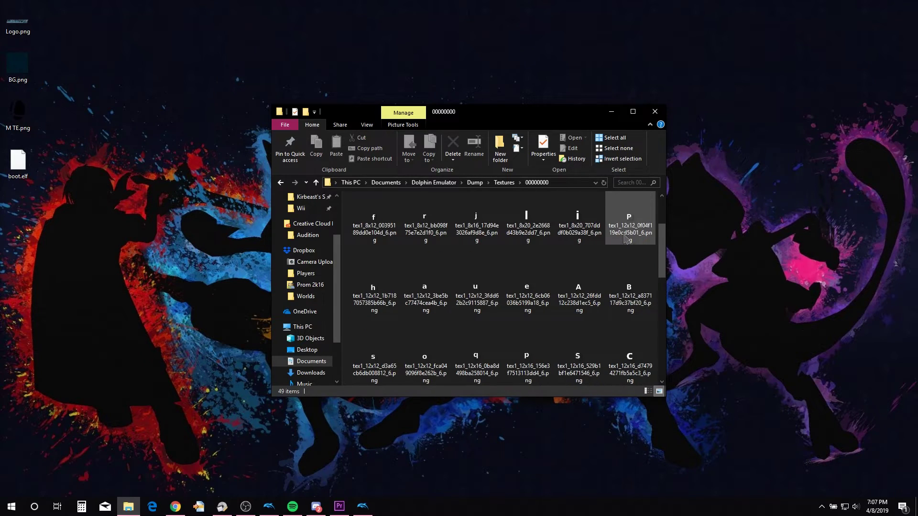
pyautogui.scroll(-5, 624, 248)
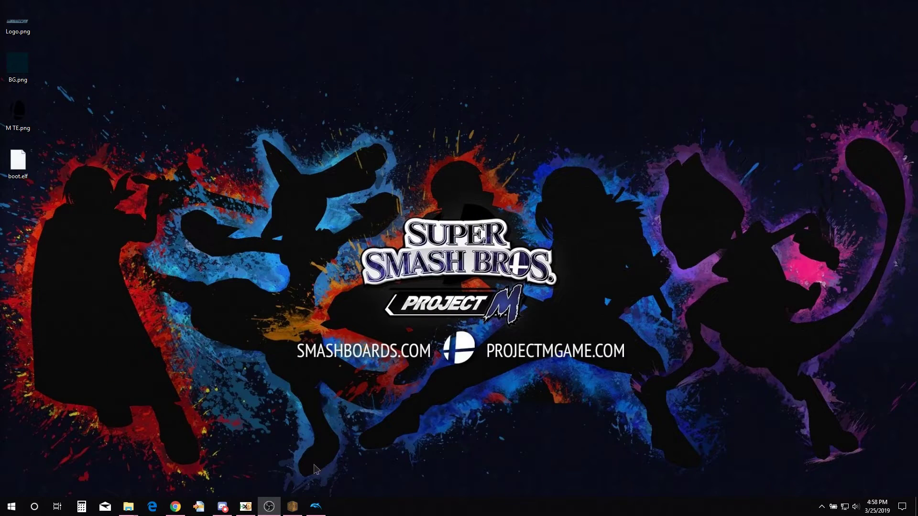
# Step: In BrawlCrate, create a new BRRES Resource Pack from File > New > Archives
pyautogui.click(294, 507)
pyautogui.click(322, 174)
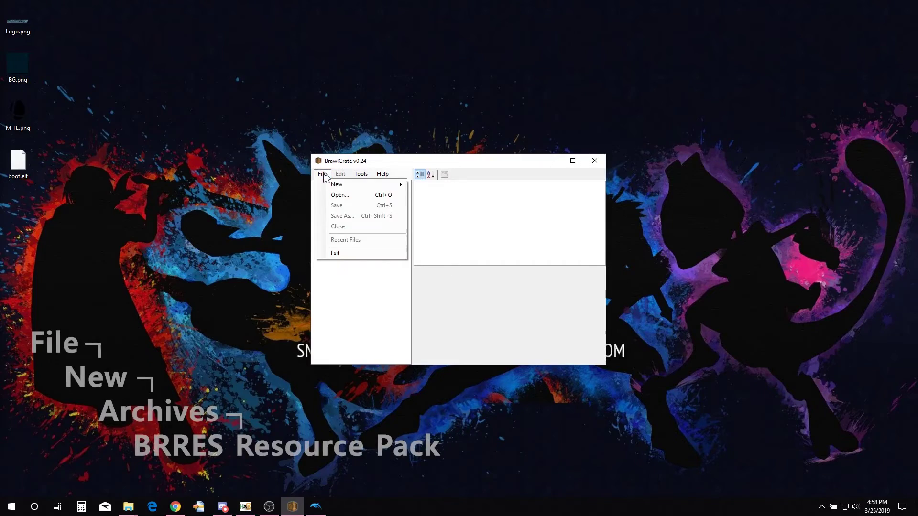
pyautogui.moveTo(337, 185)
pyautogui.moveTo(465, 188)
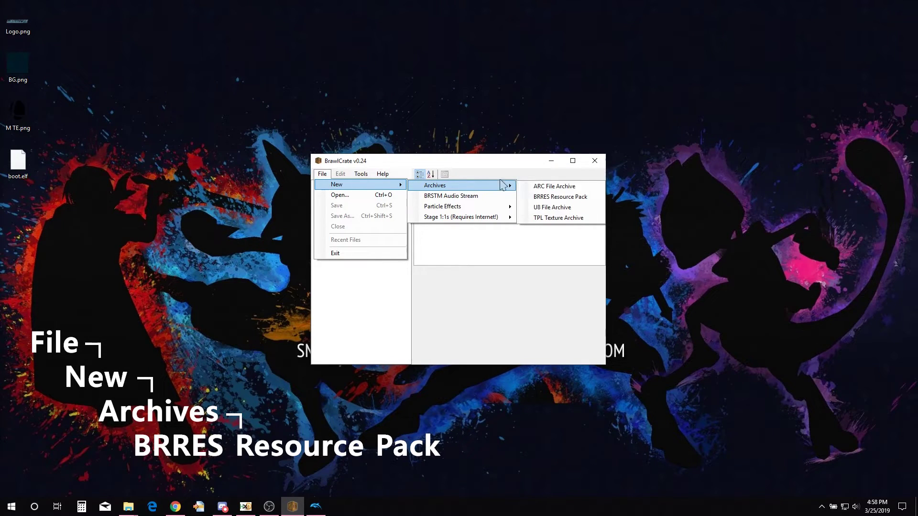
pyautogui.click(543, 198)
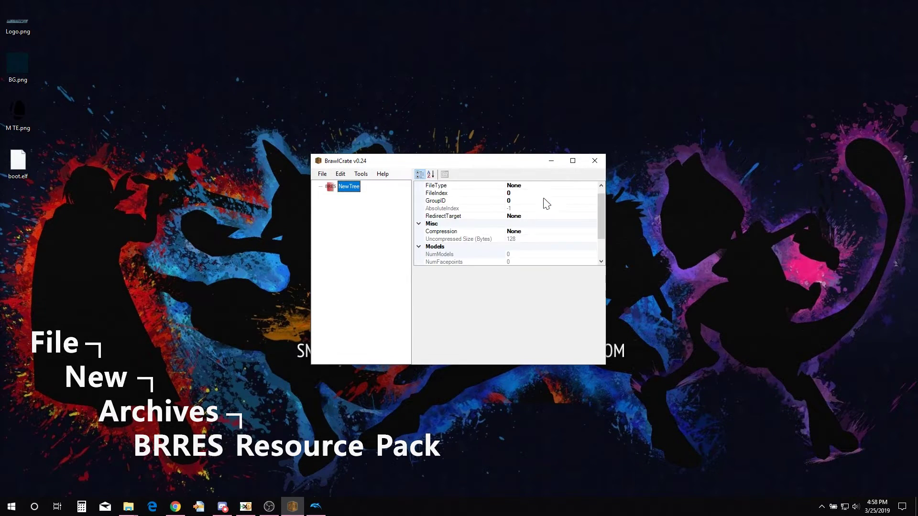
# Step: Import the Project M logo PNG from Dolphin's Dump\Textures\00000000 folder into NewTree
pyautogui.rightClick(351, 188)
pyautogui.moveTo(403, 201)
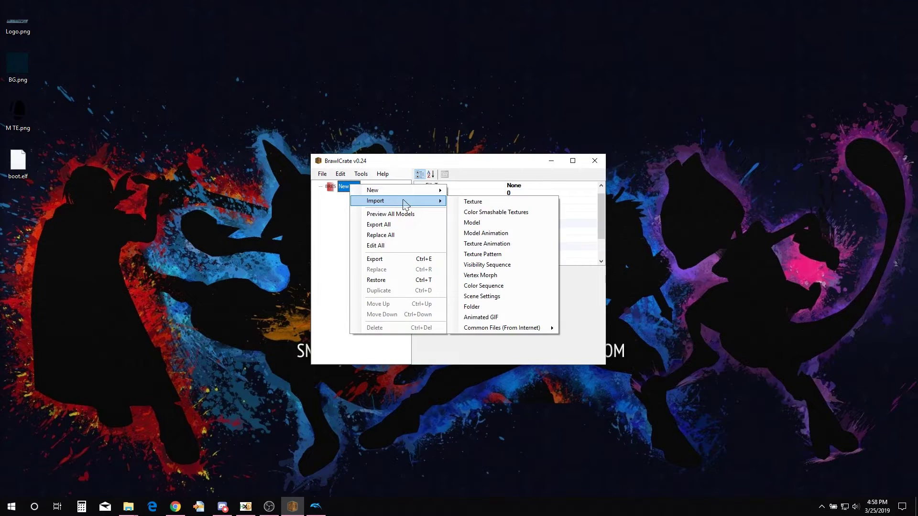
pyautogui.click(470, 203)
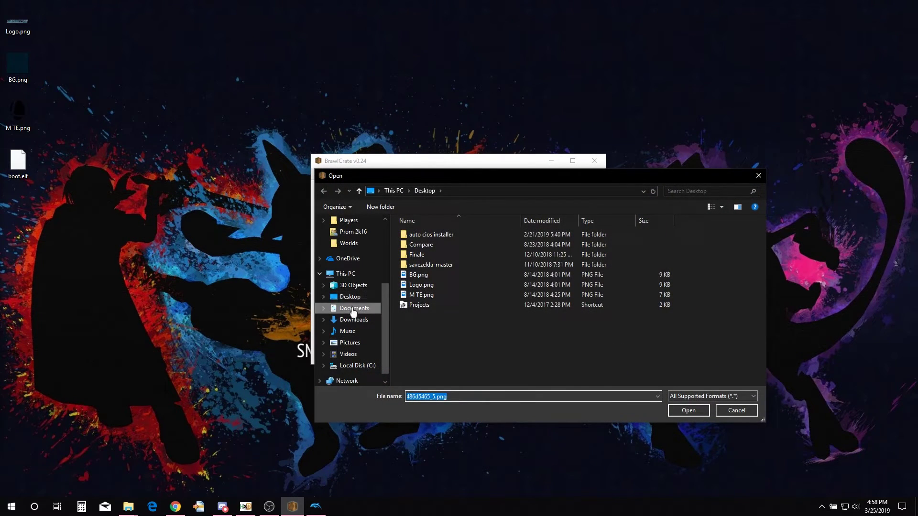
pyautogui.doubleClick(423, 304)
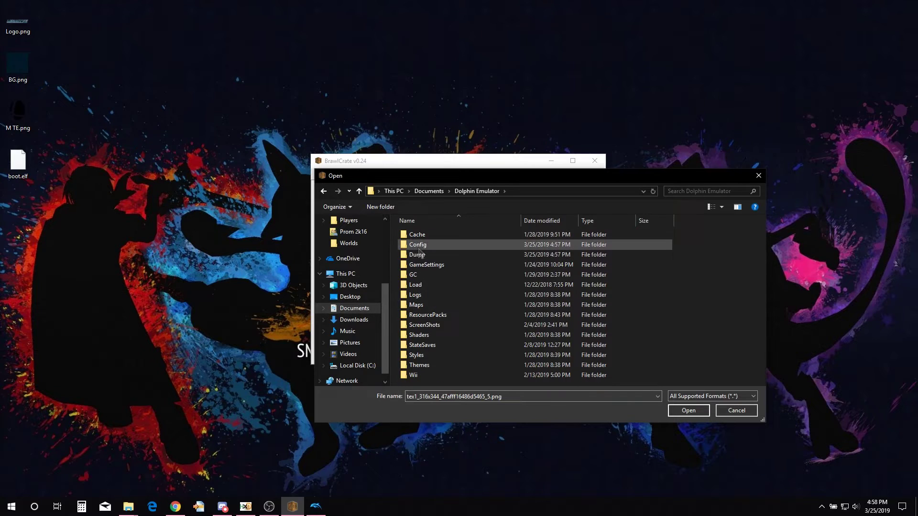
pyautogui.doubleClick(421, 254)
pyautogui.doubleClick(420, 235)
pyautogui.doubleClick(420, 241)
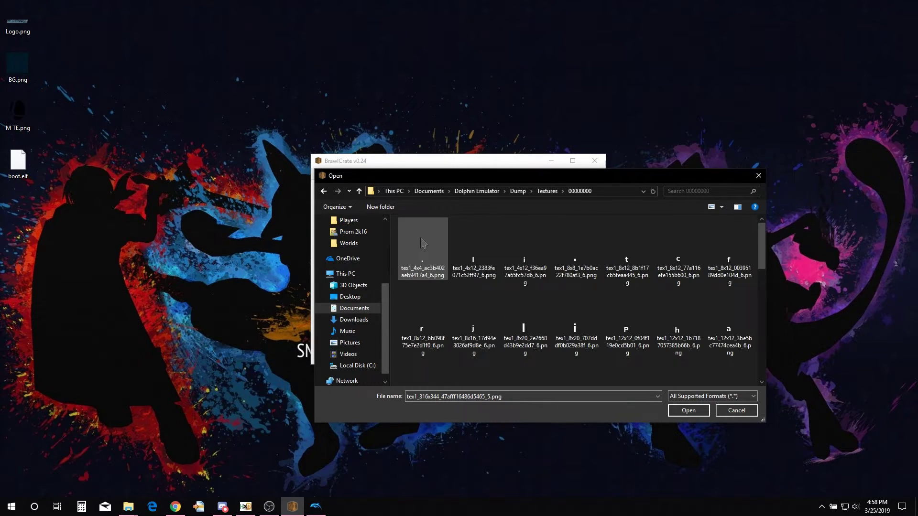
pyautogui.scroll(-3, 590, 284)
pyautogui.doubleClick(631, 283)
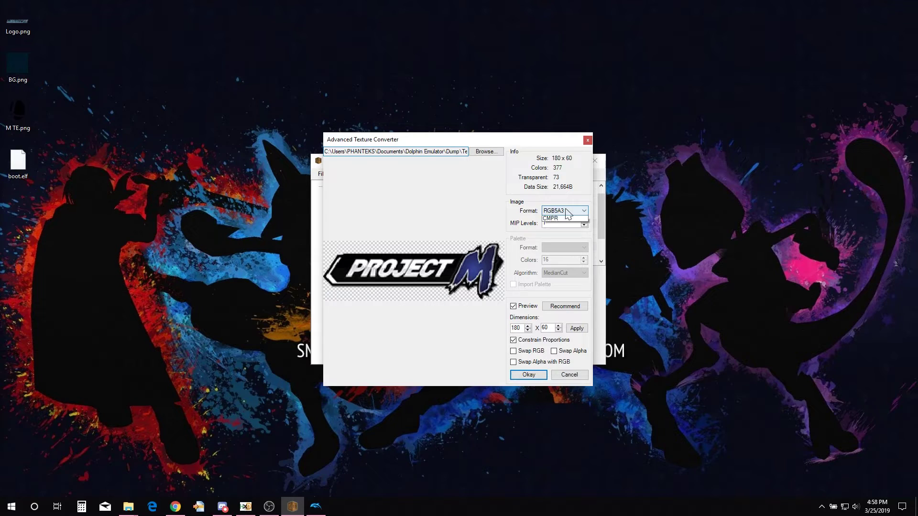
# Step: Keep RGB5A3 as the 180 x 60 logo texture's format
pyautogui.click(566, 210)
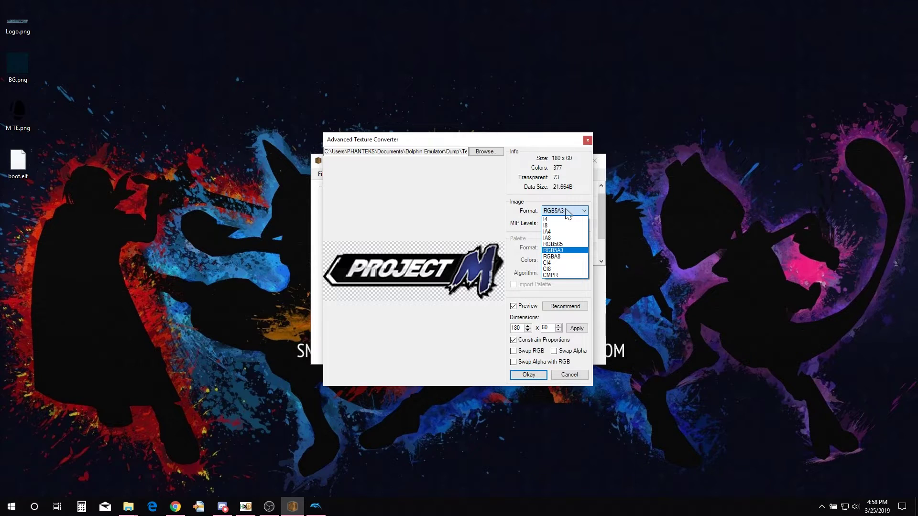
pyautogui.click(566, 211)
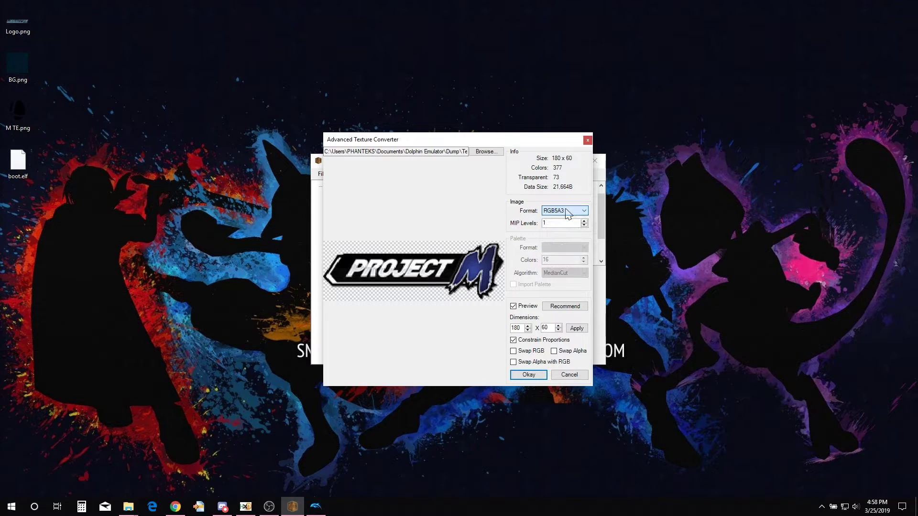
pyautogui.click(323, 514)
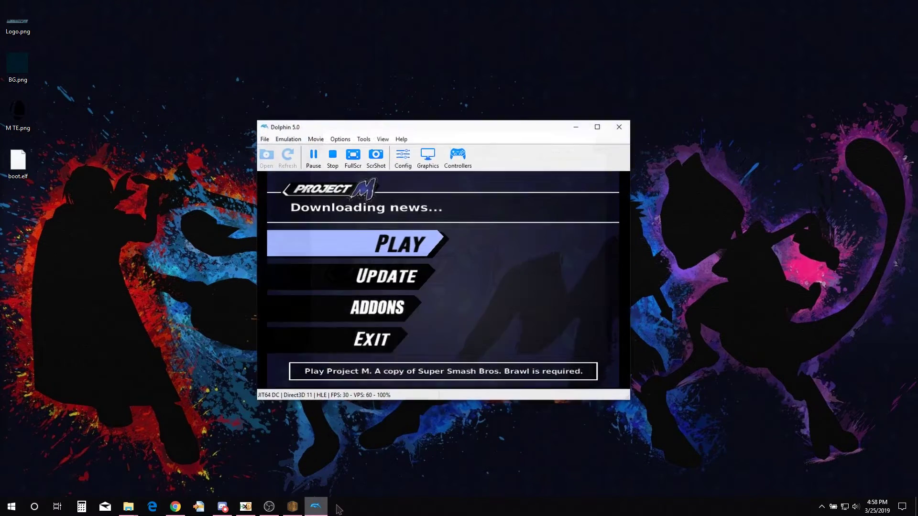
# Step: Enable Dolphin's Texture Format Overlay, confirm the launcher textures read RGB5A3, then minimize Dolphin
pyautogui.click(432, 153)
pyautogui.click(461, 139)
pyautogui.click(367, 169)
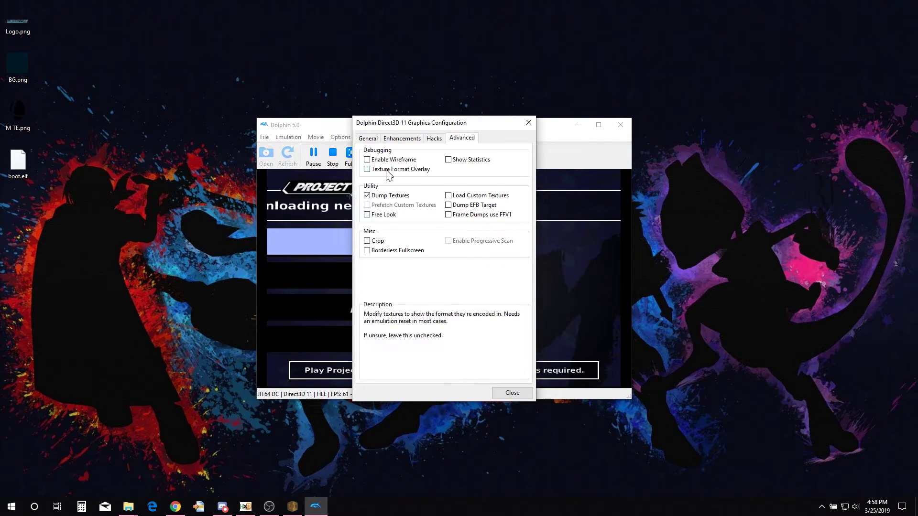
pyautogui.click(510, 392)
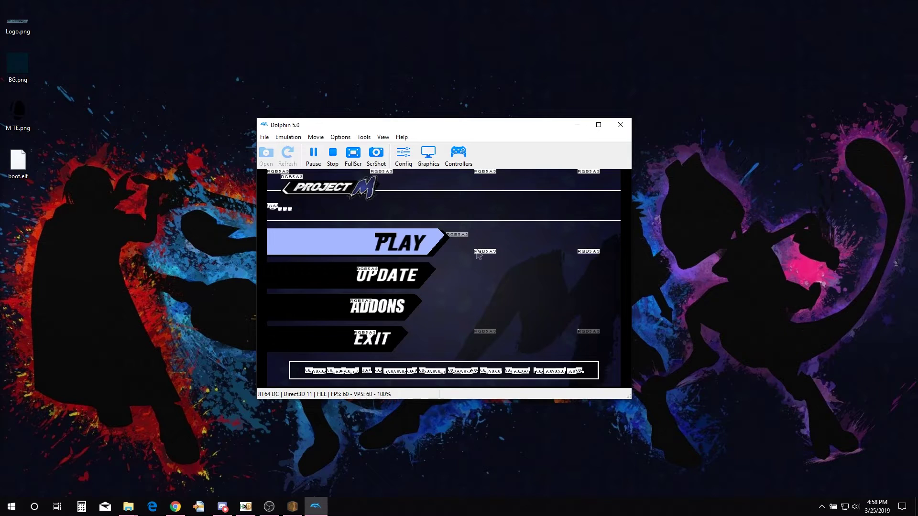
pyautogui.click(577, 125)
pyautogui.click(563, 211)
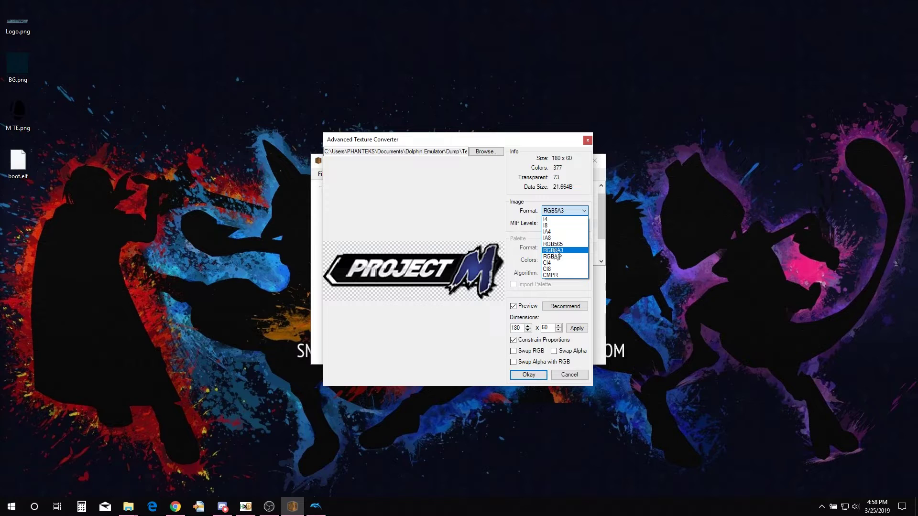
# Step: Finish the logo import, then import the 188x180 background texture as RGB5A3
pyautogui.click(554, 251)
pyautogui.click(528, 375)
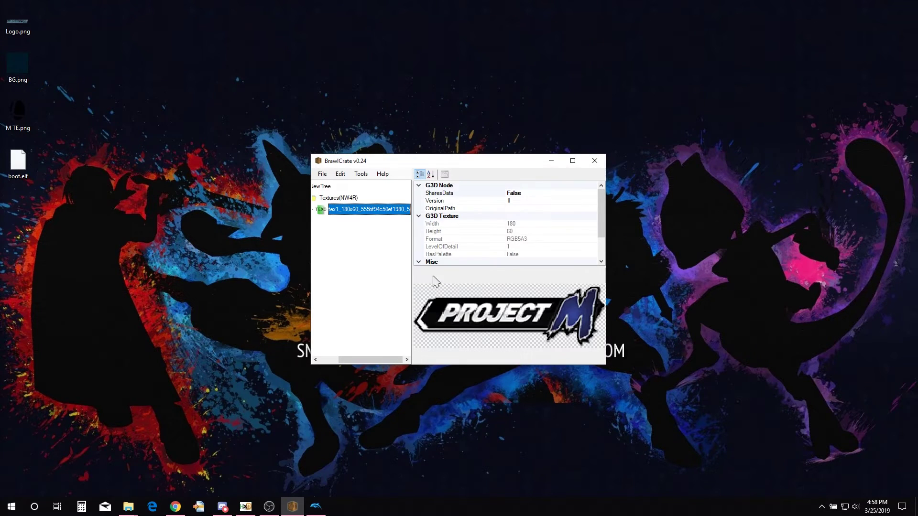
pyautogui.rightClick(326, 186)
pyautogui.moveTo(387, 200)
pyautogui.click(436, 201)
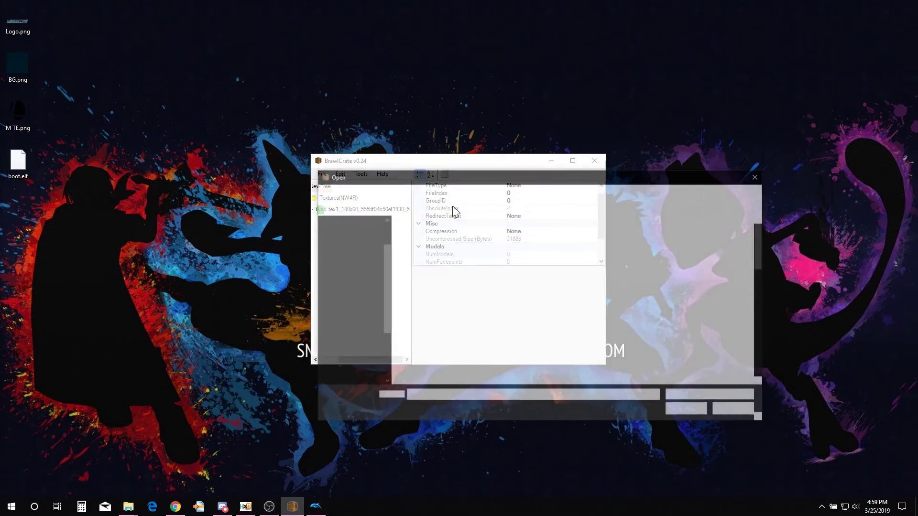
pyautogui.doubleClick(678, 277)
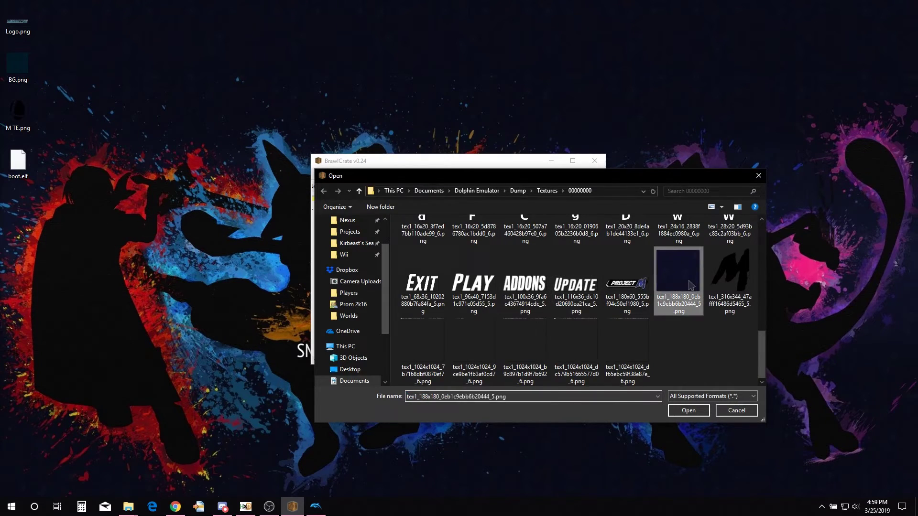
pyautogui.click(564, 211)
pyautogui.click(554, 250)
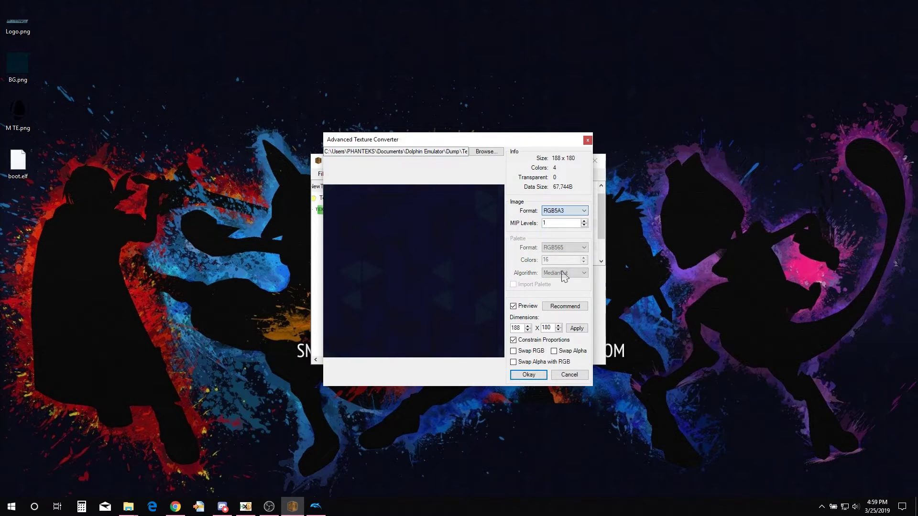
pyautogui.click(528, 375)
# Step: Import the 316x344 M texture into the group, encoded as RGB5A3
pyautogui.rightClick(325, 197)
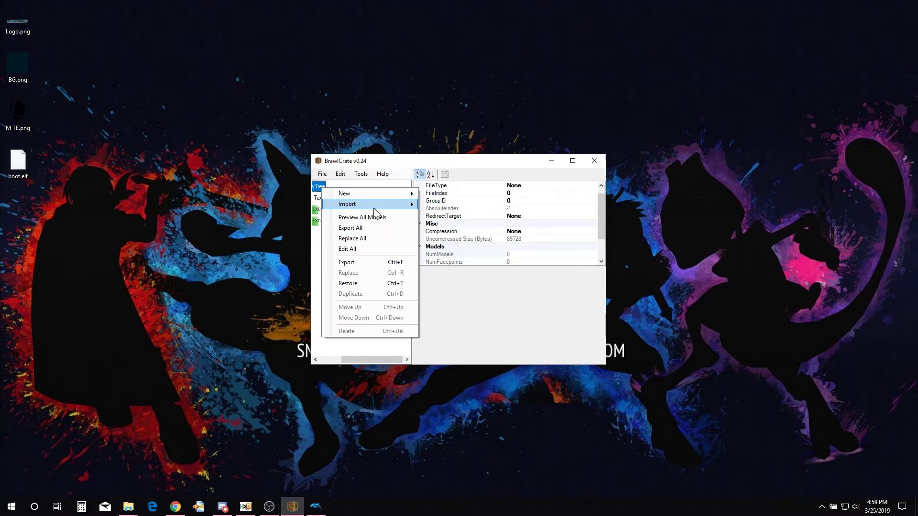
pyautogui.moveTo(354, 202)
pyautogui.click(436, 203)
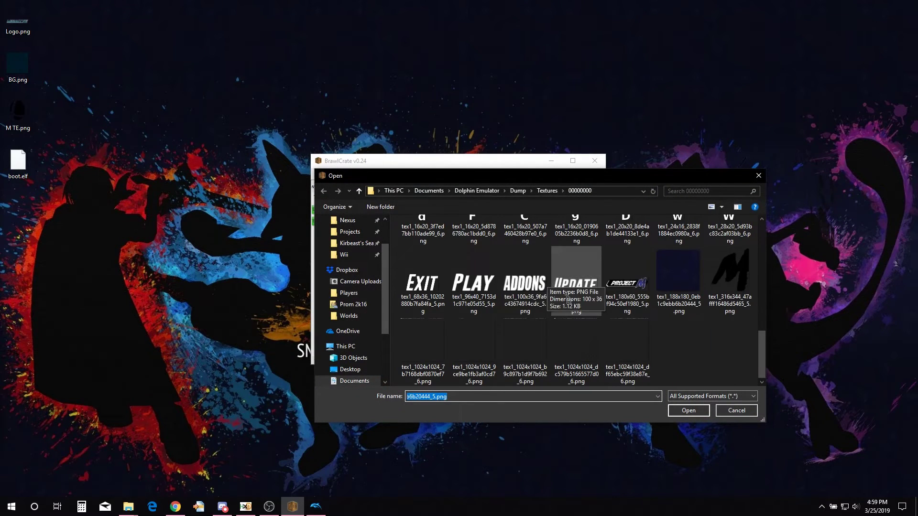
pyautogui.doubleClick(729, 277)
pyautogui.click(555, 214)
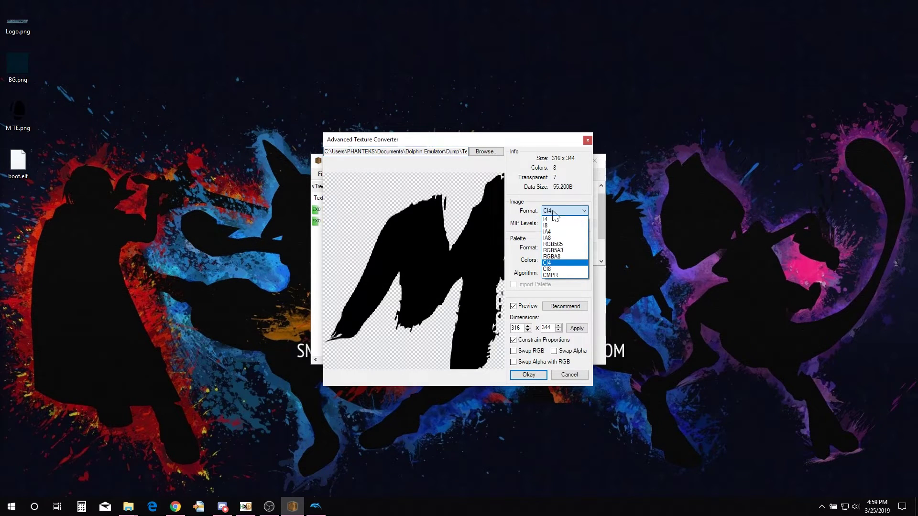
pyautogui.click(559, 250)
pyautogui.click(534, 375)
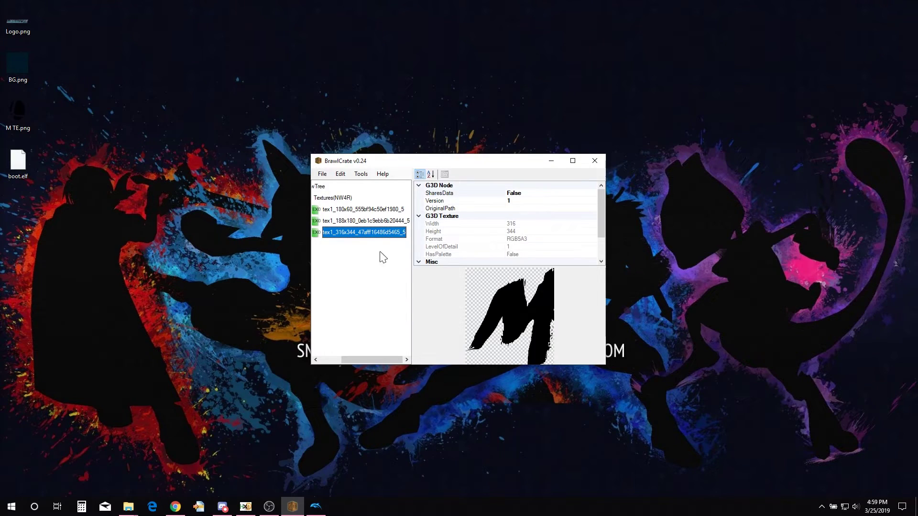
pyautogui.click(351, 210)
pyautogui.rightClick(352, 209)
# Step: Export the logo texture to the Desktop as NW4R texture PM Logo.tex0
pyautogui.click(379, 253)
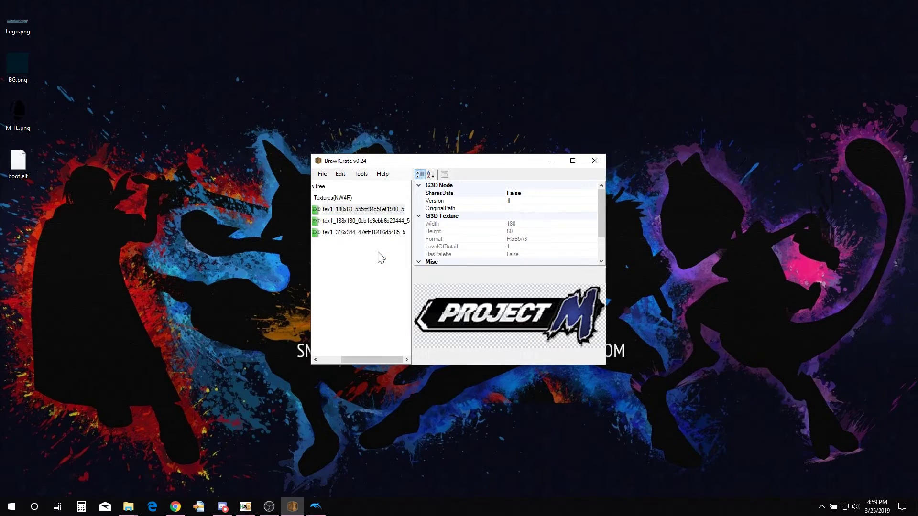
pyautogui.click(350, 285)
pyautogui.click(459, 389)
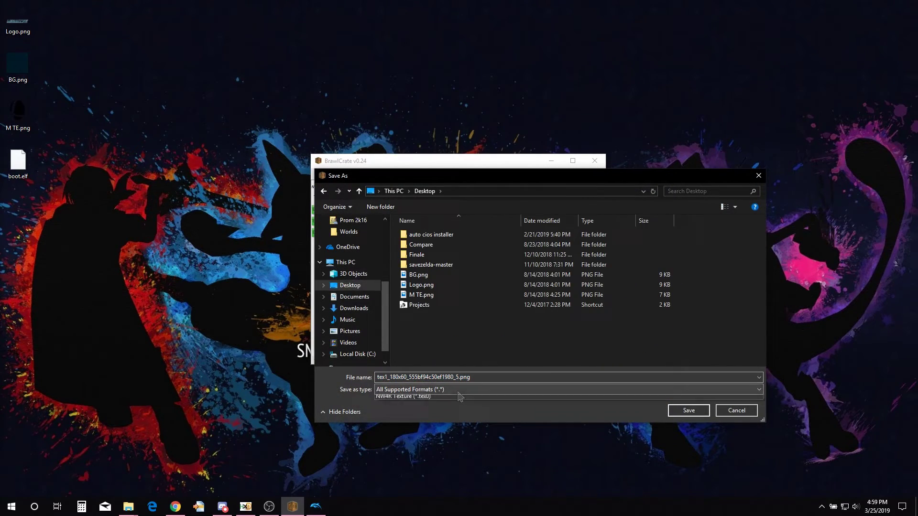
pyautogui.click(449, 450)
pyautogui.click(457, 377)
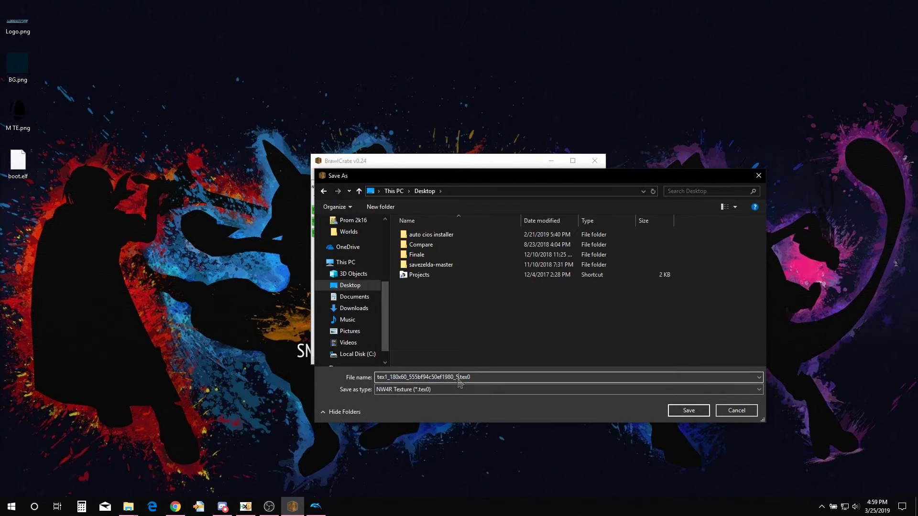
pyautogui.moveTo(458, 377); pyautogui.dragTo(372, 381)
pyautogui.write('PM Logo')
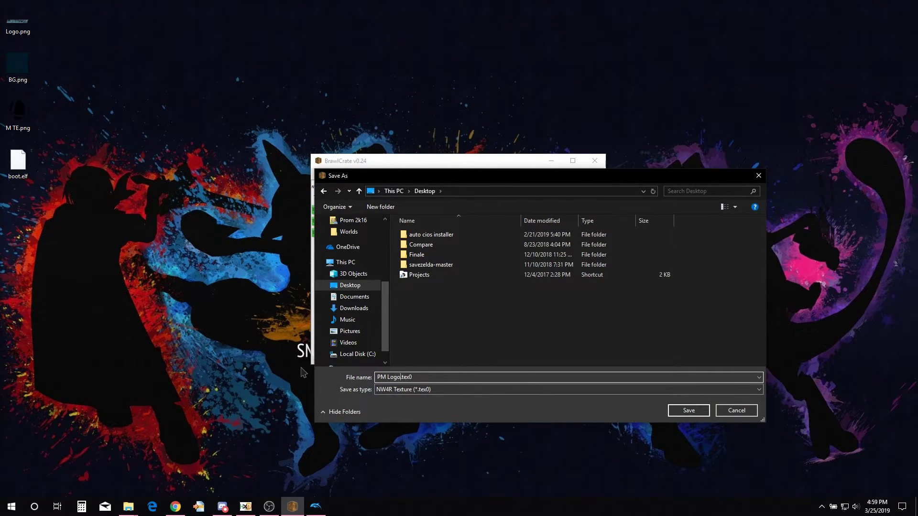
pyautogui.press('Return')
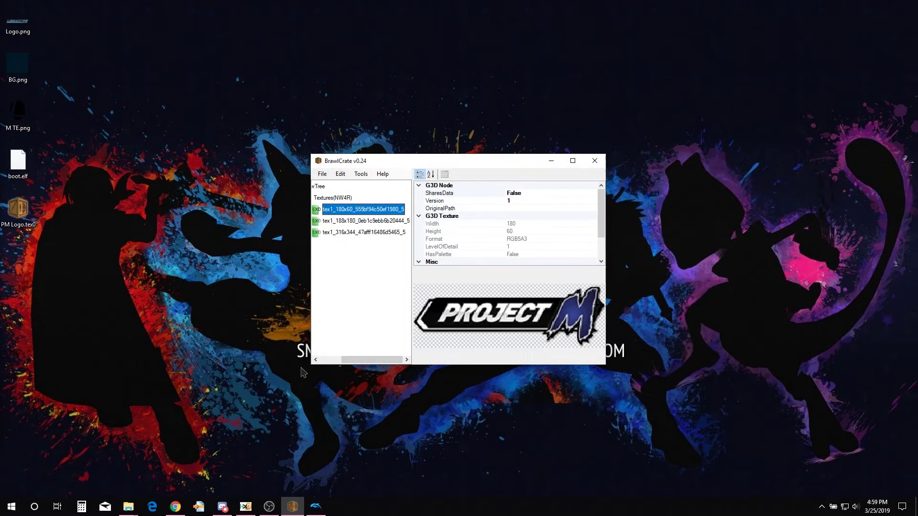
# Step: Export the 188x180 background texture to the Desktop as Background.tex0
pyautogui.click(367, 221)
pyautogui.rightClick(367, 221)
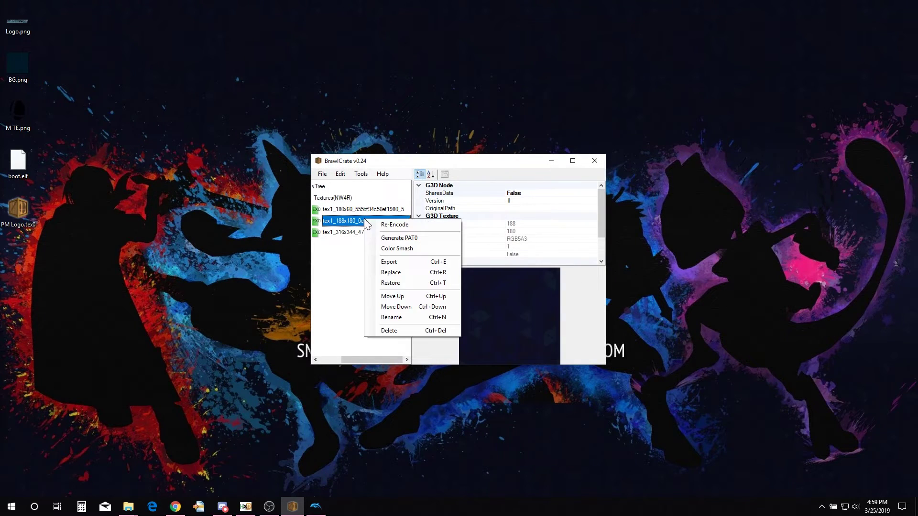
pyautogui.click(393, 263)
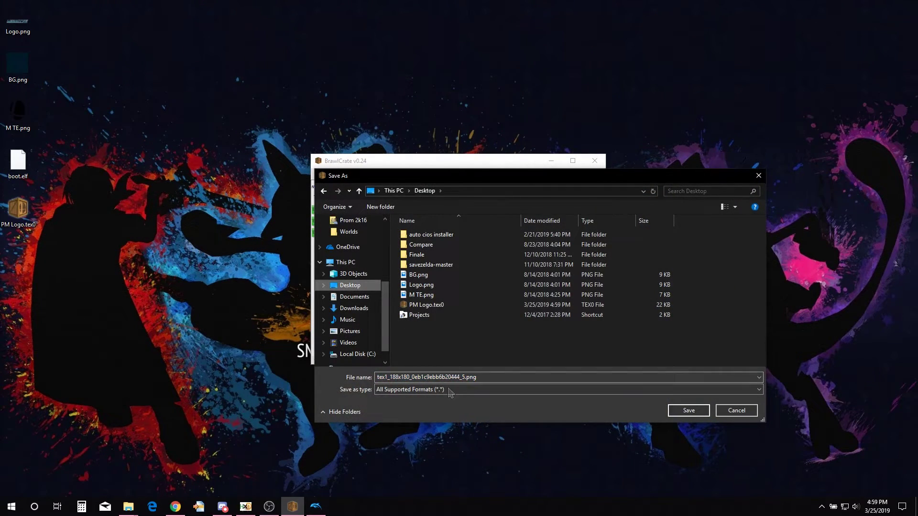
pyautogui.click(449, 390)
pyautogui.click(434, 450)
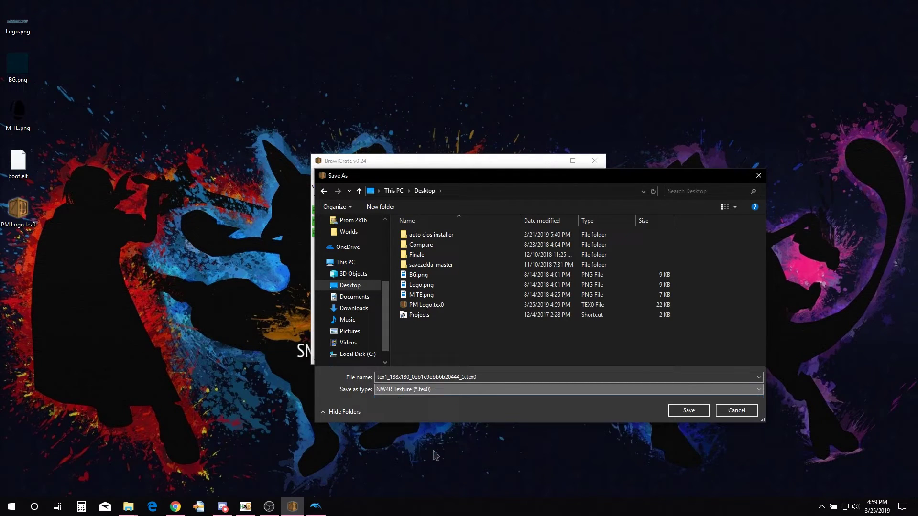
pyautogui.doubleClick(464, 378)
pyautogui.moveTo(464, 377); pyautogui.dragTo(343, 375)
pyautogui.write('Background')
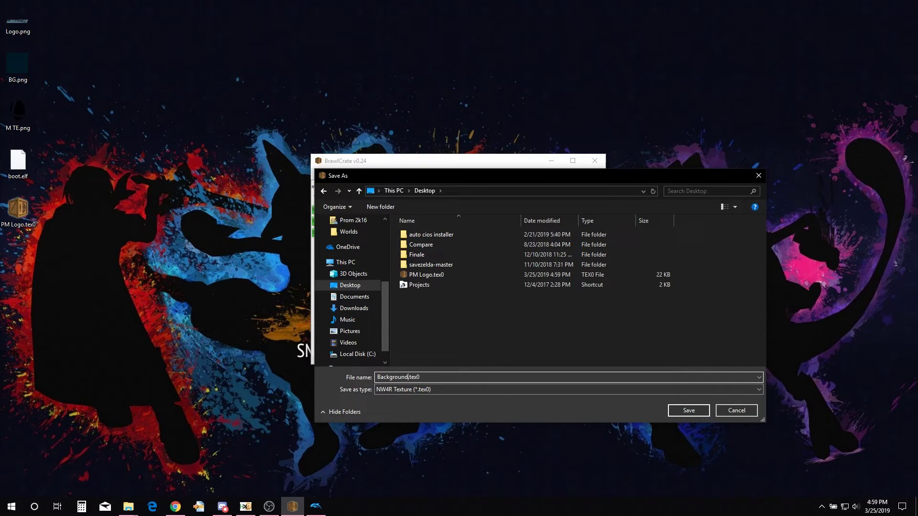
pyautogui.press('Return')
# Step: Export the 316x344 M texture to the Desktop as an NW4R .tex0 file
pyautogui.click(354, 232)
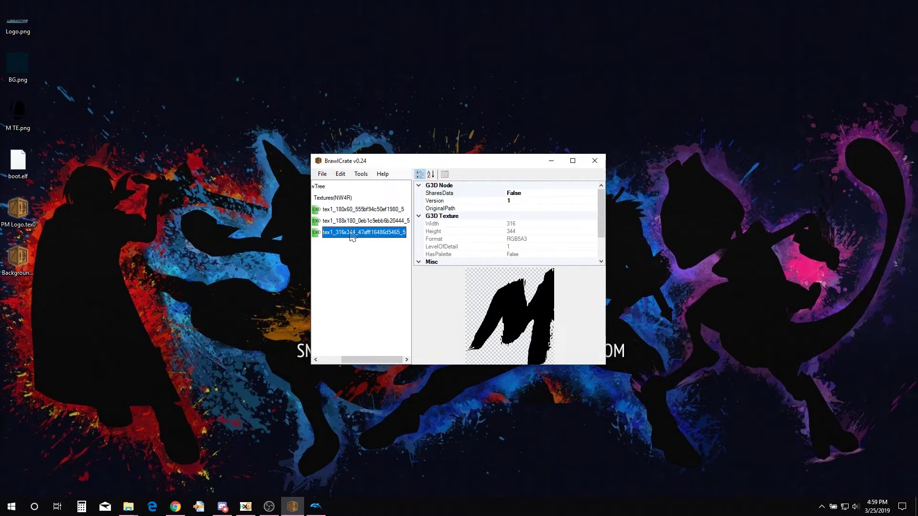
pyautogui.rightClick(352, 232)
pyautogui.click(376, 273)
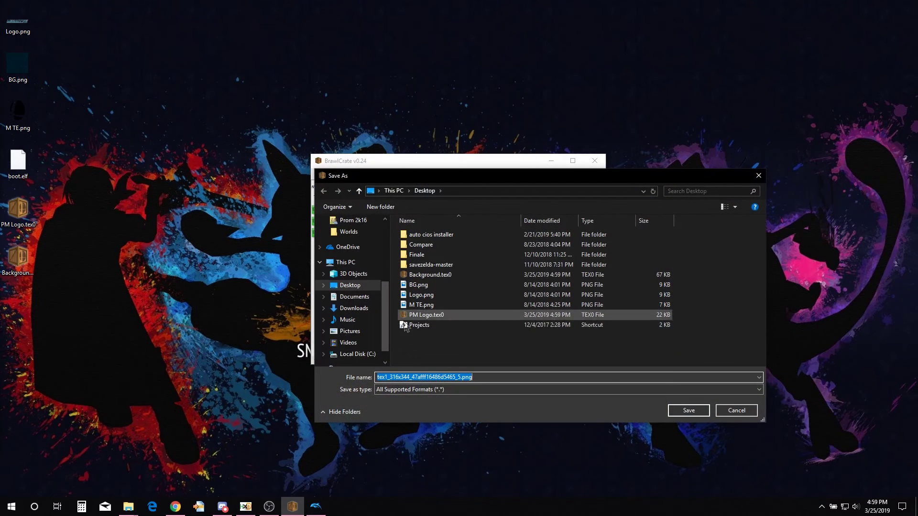
pyautogui.click(440, 388)
pyautogui.click(430, 401)
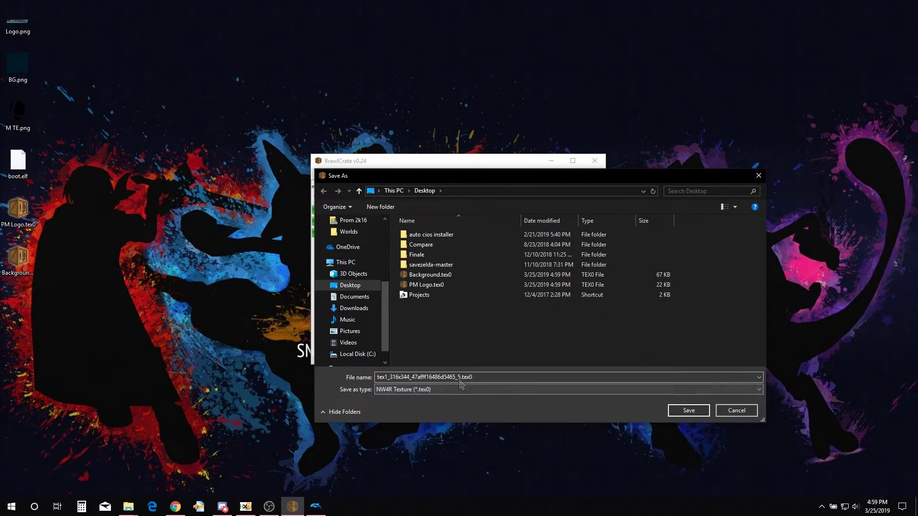
pyautogui.moveTo(460, 377); pyautogui.dragTo(423, 381)
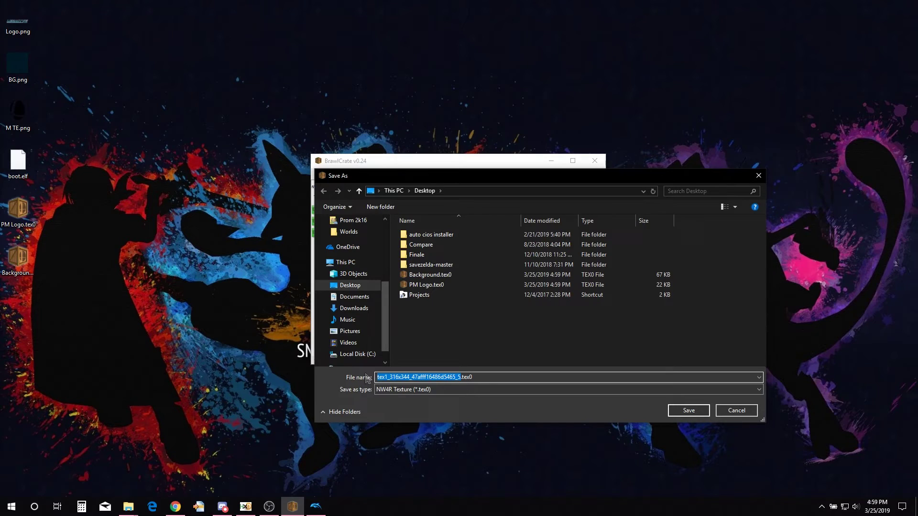
pyautogui.press('Return')
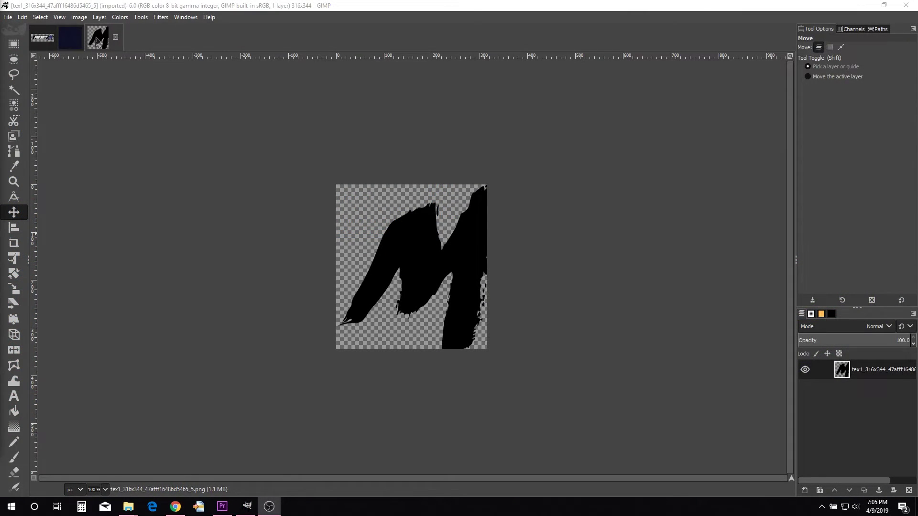
# Step: On the 180x60 logo image, scale the pasted 69 graphic down and place it beside PROJECT
pyautogui.click(75, 43)
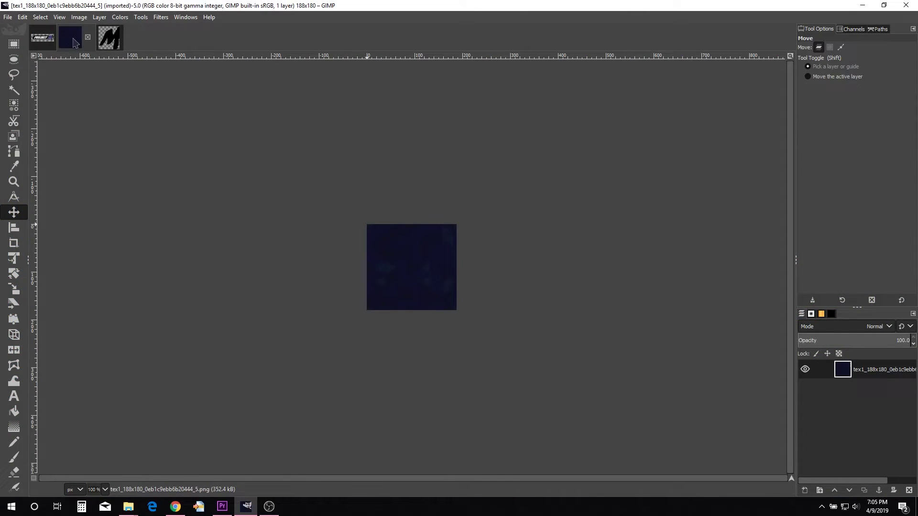
pyautogui.click(43, 43)
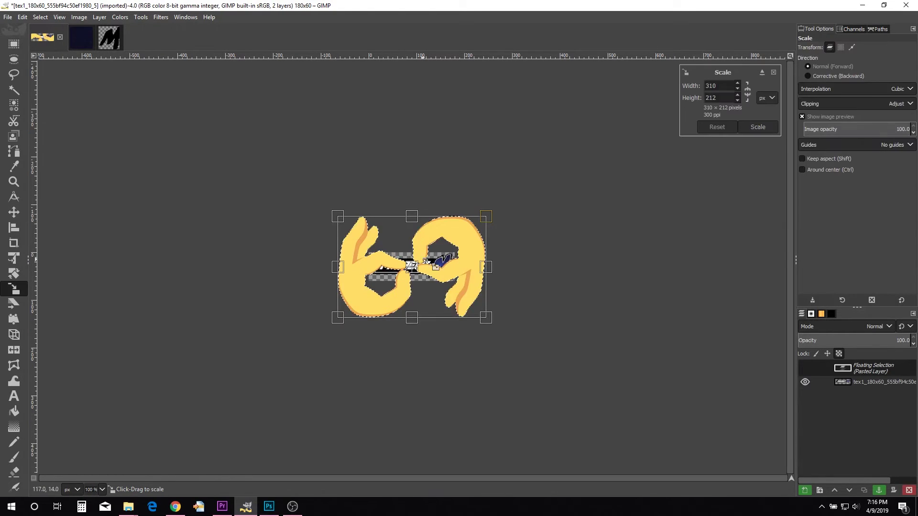
pyautogui.moveTo(484, 217); pyautogui.dragTo(376, 300)
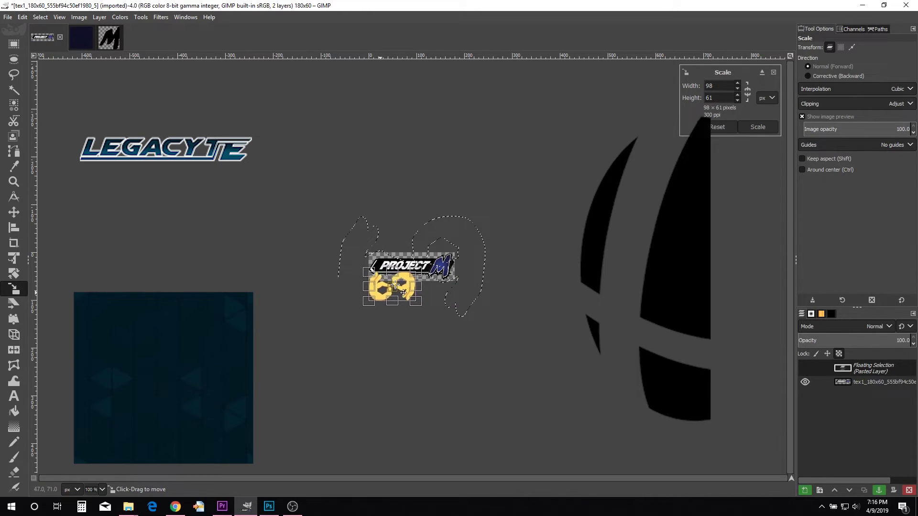
pyautogui.keyDown('shift'); pyautogui.moveTo(393, 286); pyautogui.dragTo(455, 266); pyautogui.keyUp('shift')
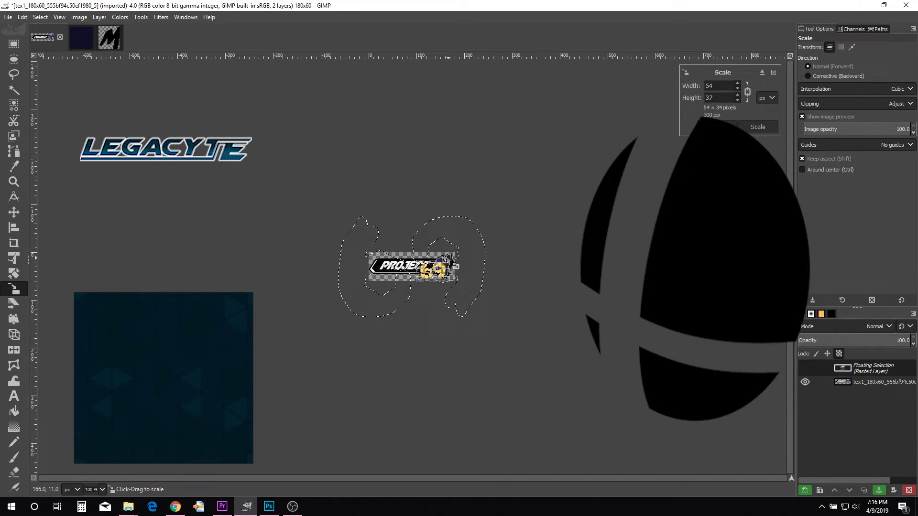
pyautogui.click(75, 40)
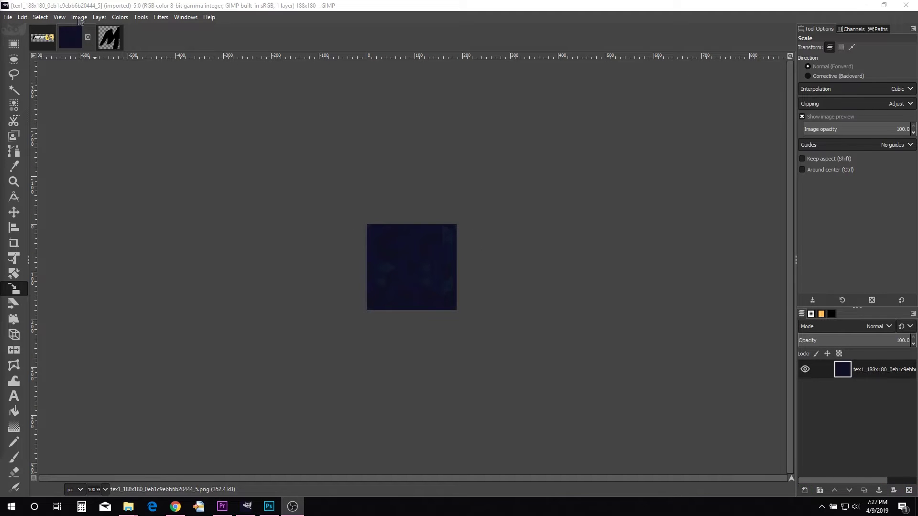
pyautogui.click(78, 17)
pyautogui.click(96, 100)
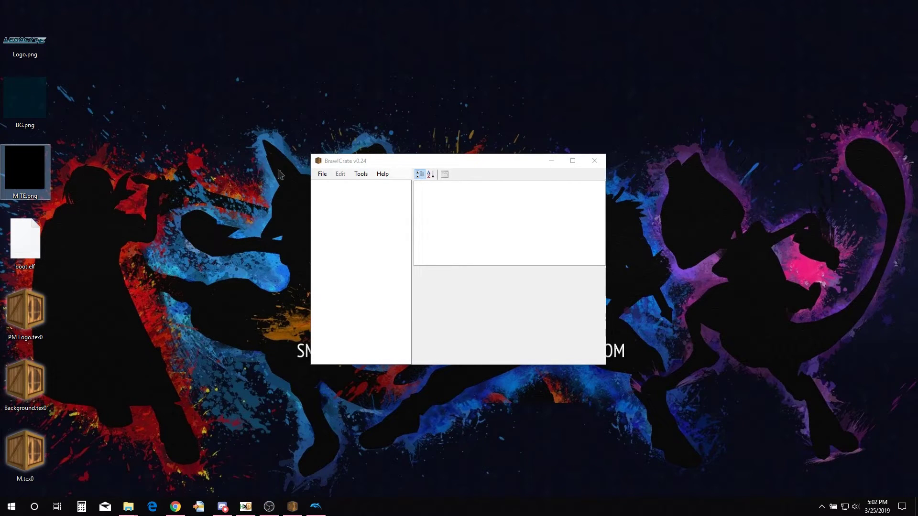
# Step: Create a new empty BRRES archive in BrawlCrate
pyautogui.click(323, 173)
pyautogui.click(322, 174)
pyautogui.moveTo(361, 186)
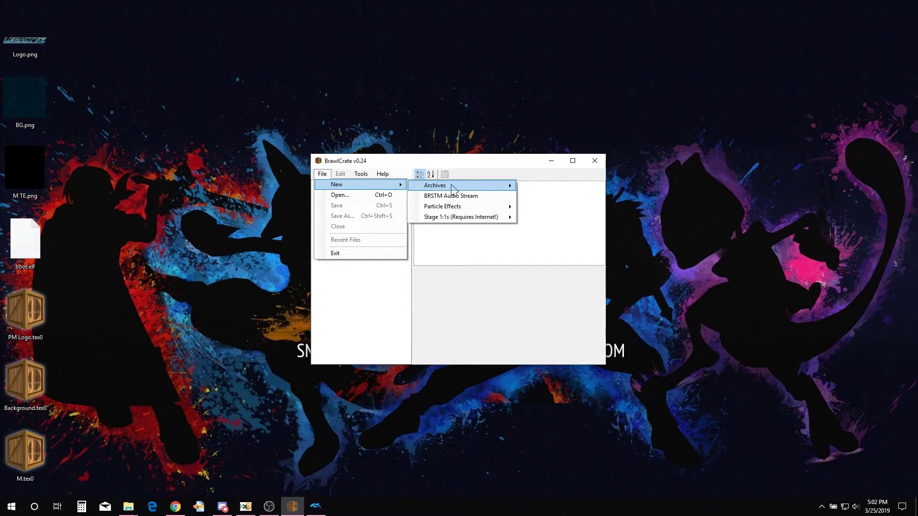
pyautogui.moveTo(440, 186)
pyautogui.click(544, 197)
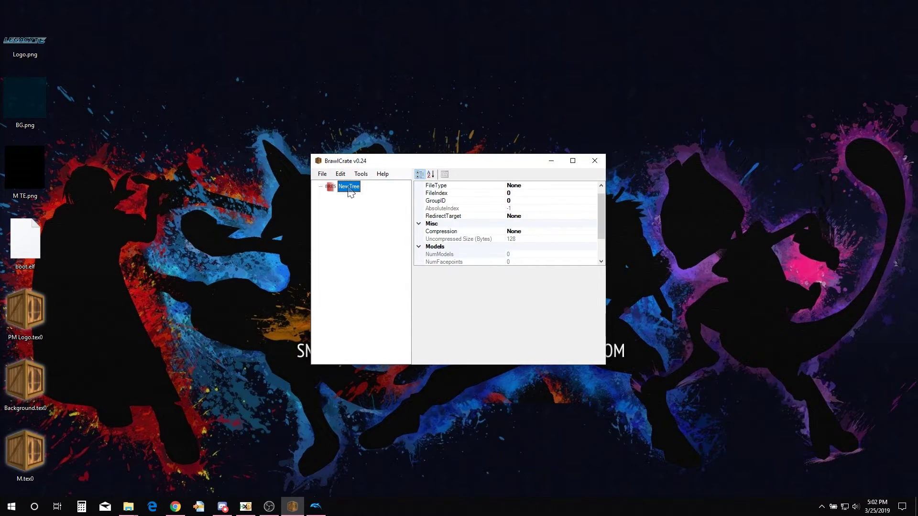
# Step: Import Logo.png from the Desktop as a texture in NewTree
pyautogui.rightClick(350, 191)
pyautogui.moveTo(421, 202)
pyautogui.click(473, 203)
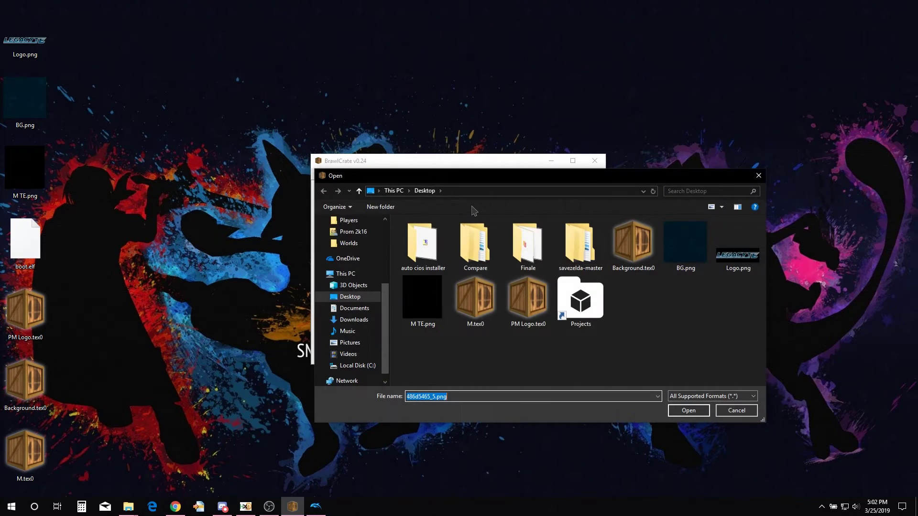
pyautogui.doubleClick(741, 258)
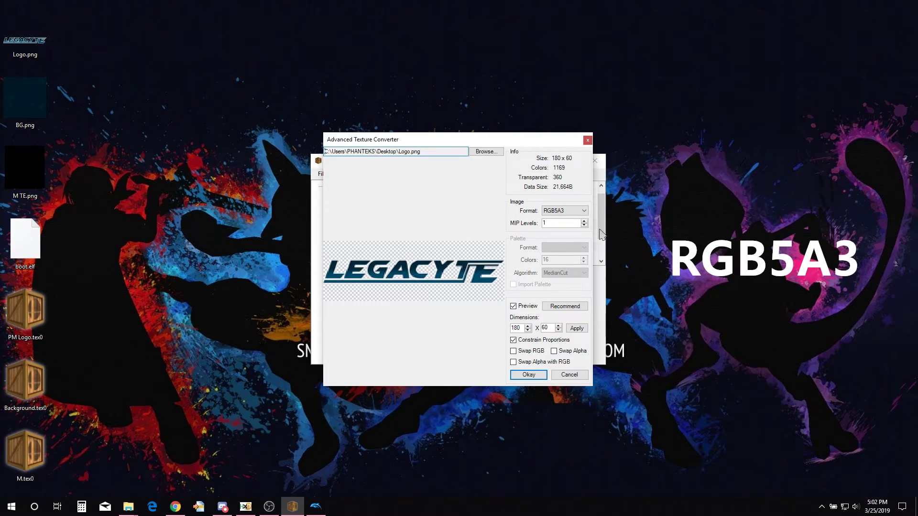
pyautogui.click(528, 374)
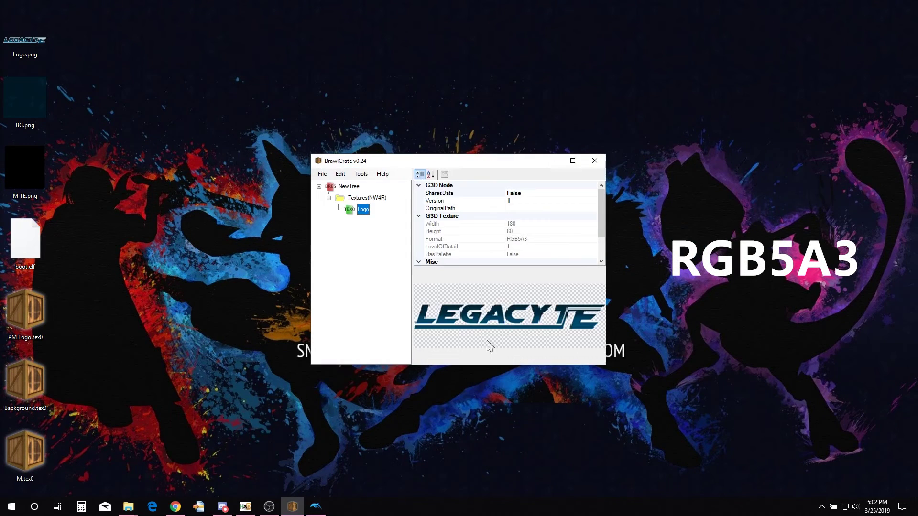
# Step: Import BG.png as an RGB5A3 texture
pyautogui.rightClick(339, 187)
pyautogui.moveTo(410, 204)
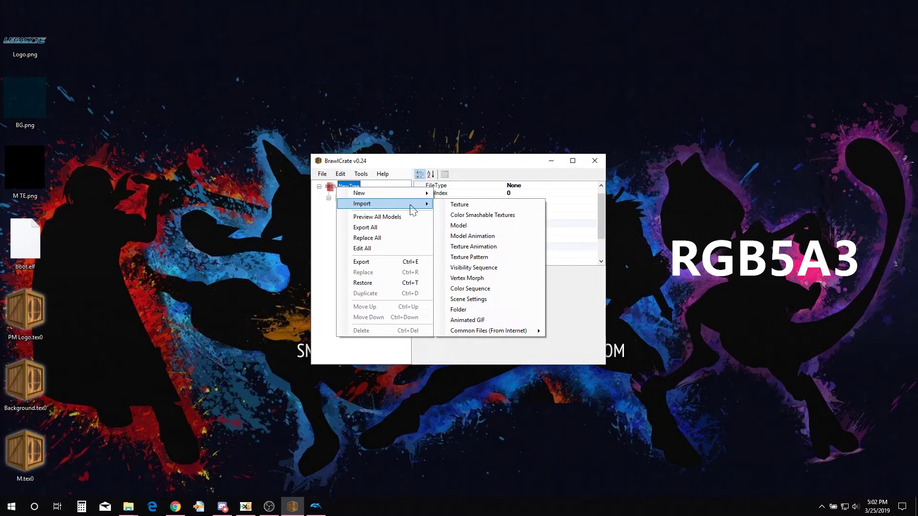
pyautogui.click(484, 216)
pyautogui.click(684, 258)
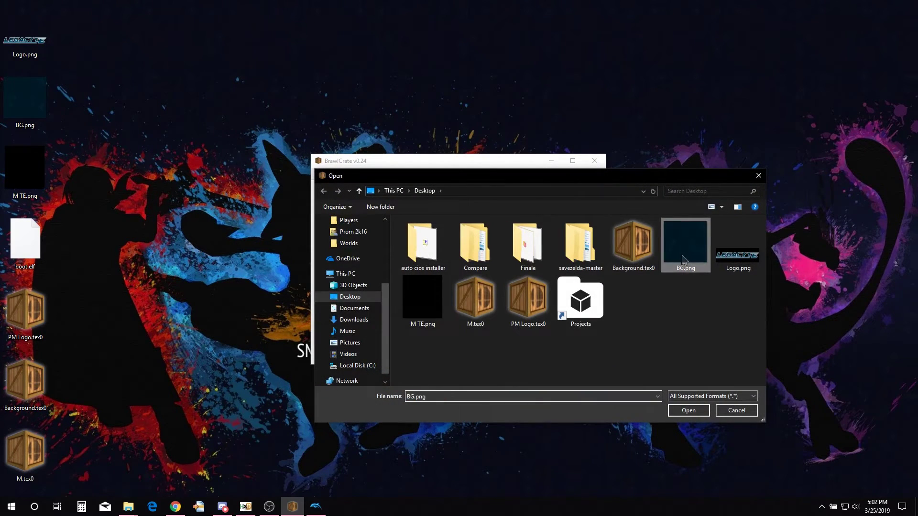
pyautogui.doubleClick(683, 258)
pyautogui.click(580, 213)
pyautogui.click(569, 253)
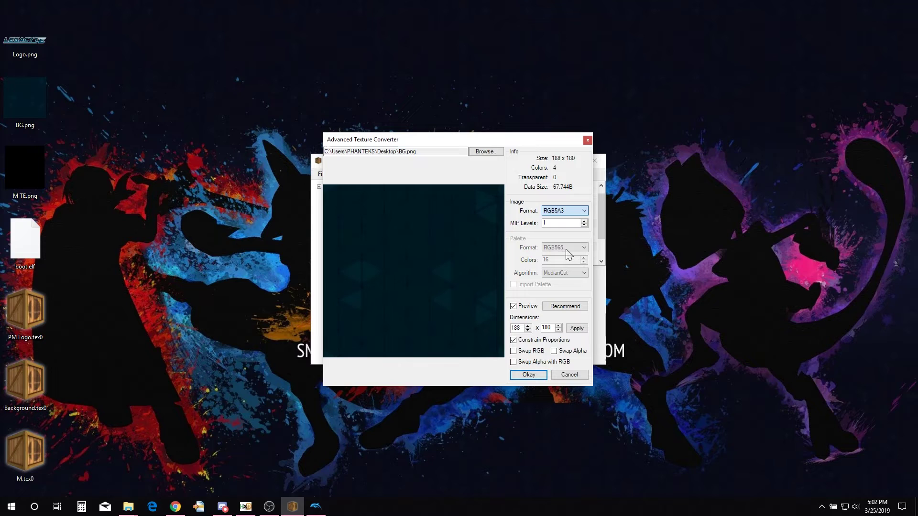
pyautogui.click(529, 377)
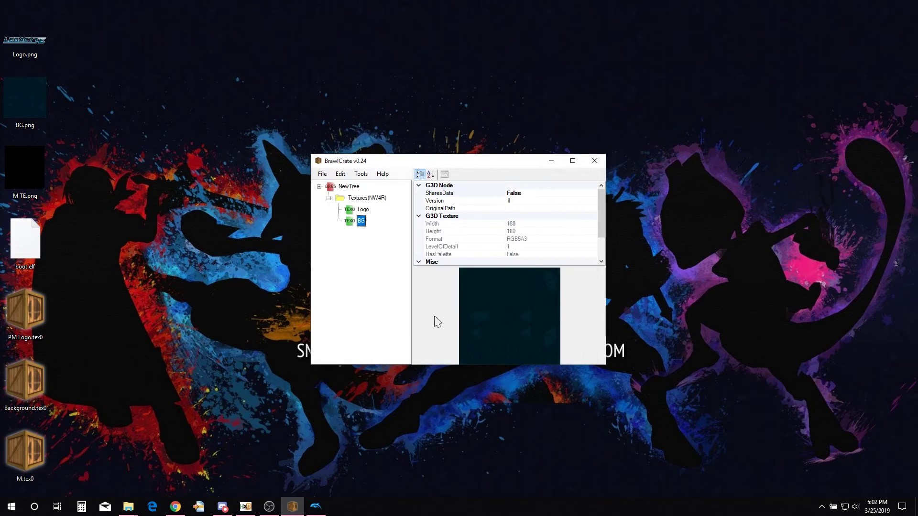
# Step: Import M TE.png as an RGB5A3 texture and preview the Logo and BG textures
pyautogui.rightClick(351, 187)
pyautogui.moveTo(426, 203)
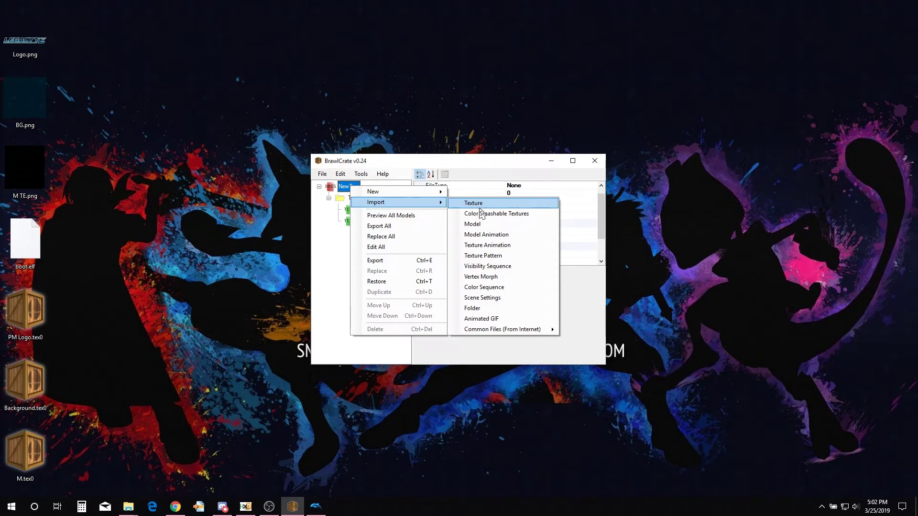
pyautogui.click(478, 203)
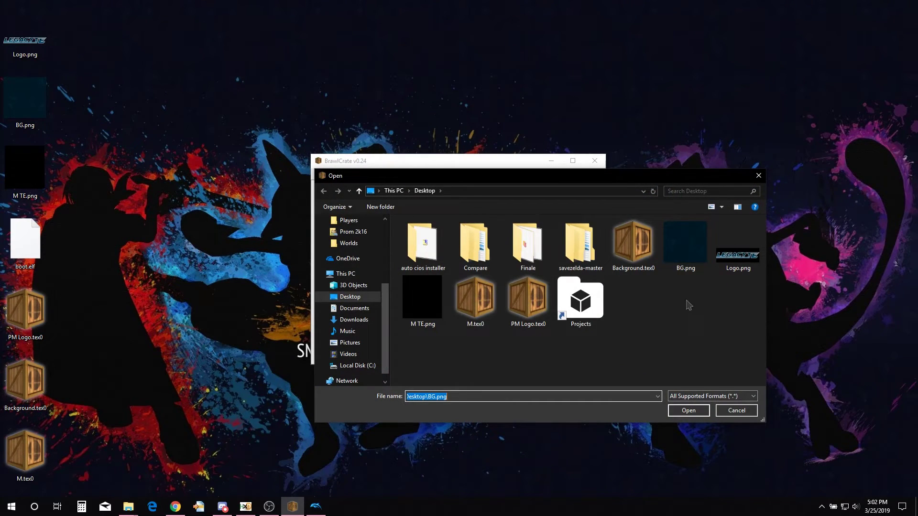
pyautogui.doubleClick(422, 299)
pyautogui.click(571, 210)
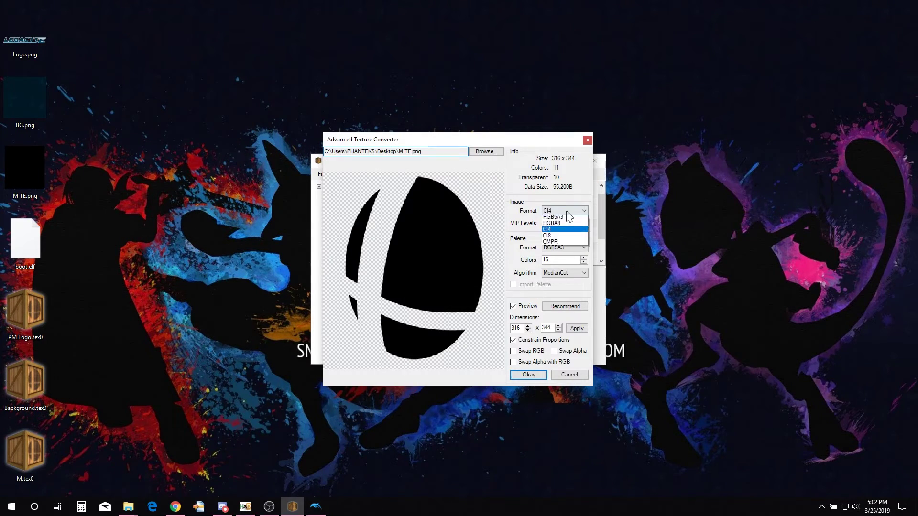
pyautogui.click(567, 251)
pyautogui.click(529, 375)
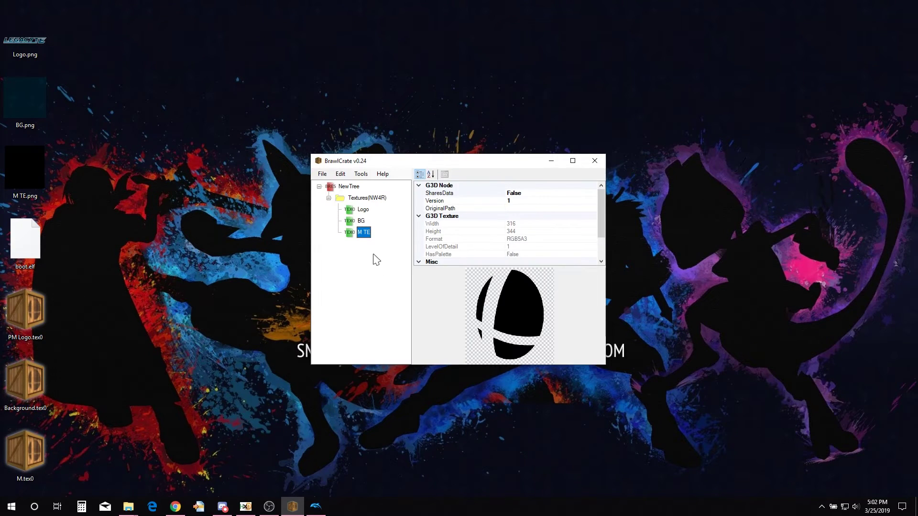
pyautogui.click(361, 221)
pyautogui.click(363, 210)
pyautogui.click(362, 221)
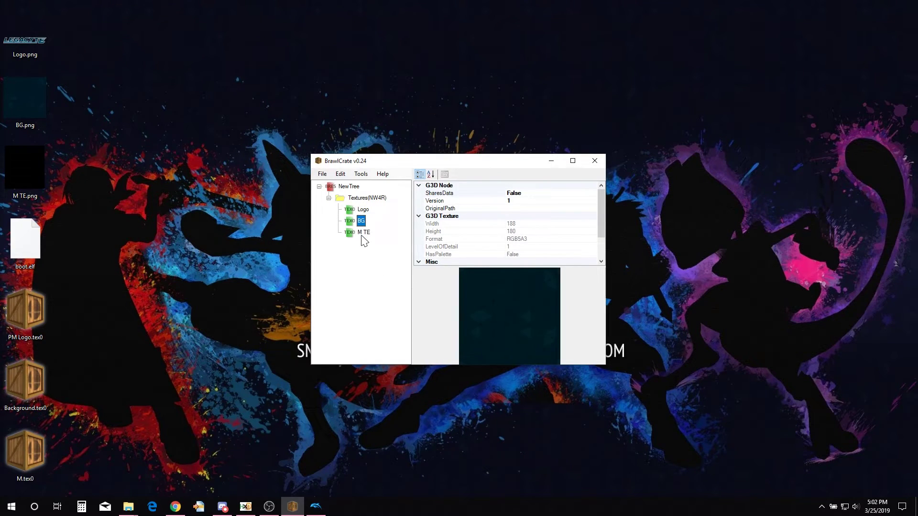
# Step: Export the Logo texture to the desktop as Logo.tex0
pyautogui.click(364, 214)
pyautogui.rightClick(363, 213)
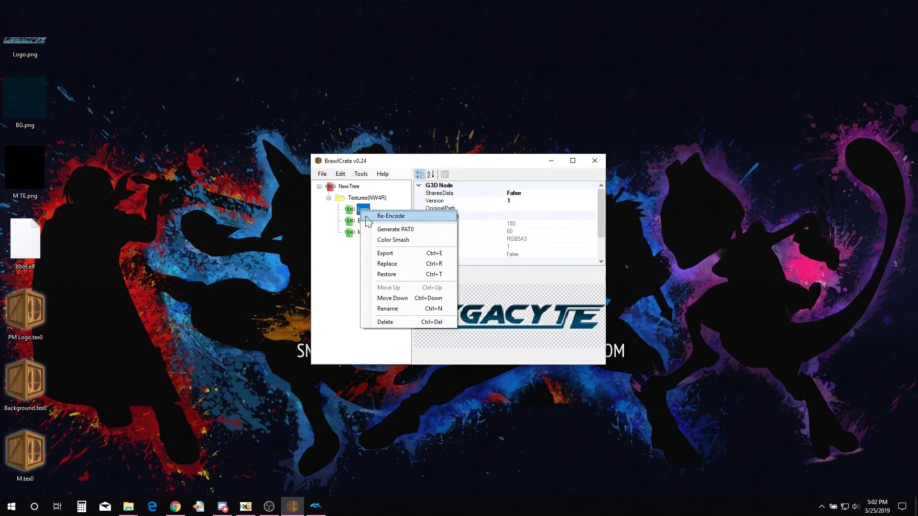
pyautogui.click(382, 254)
pyautogui.click(408, 388)
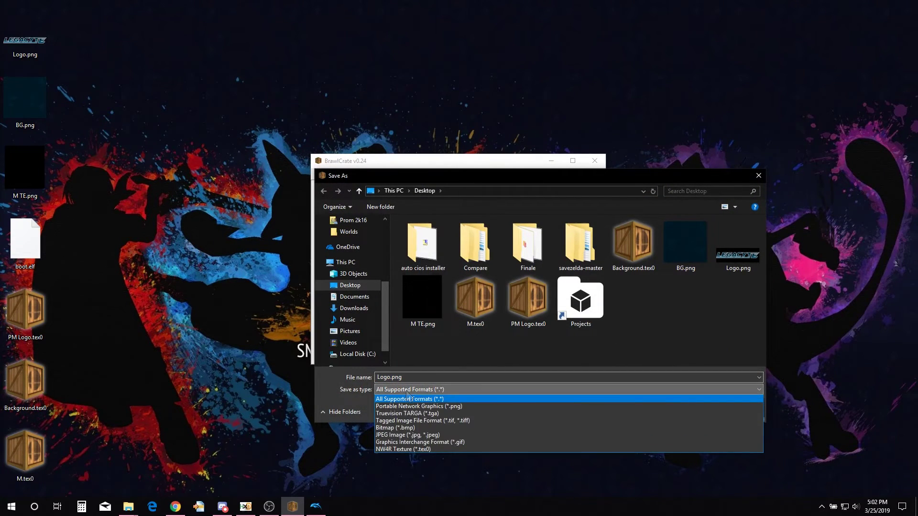
pyautogui.click(410, 449)
pyautogui.click(688, 410)
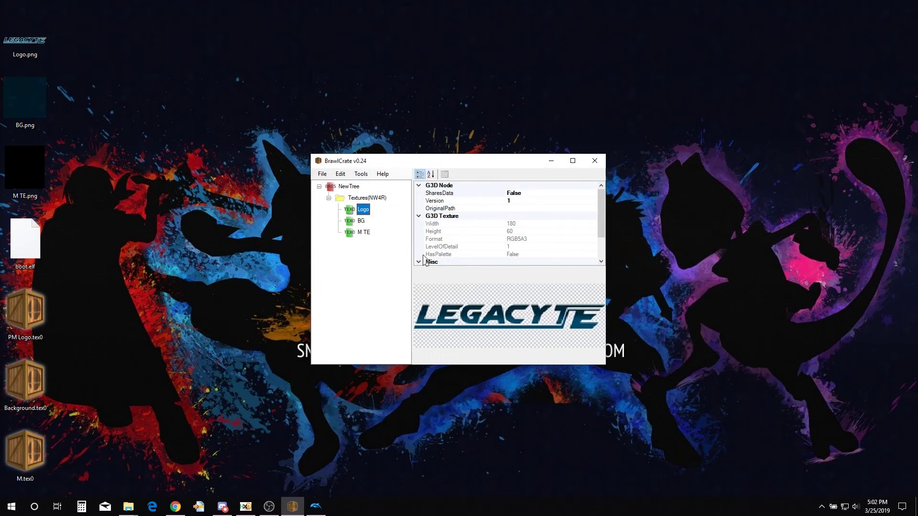
# Step: Export the BG texture to the desktop as BG.tex0
pyautogui.rightClick(359, 221)
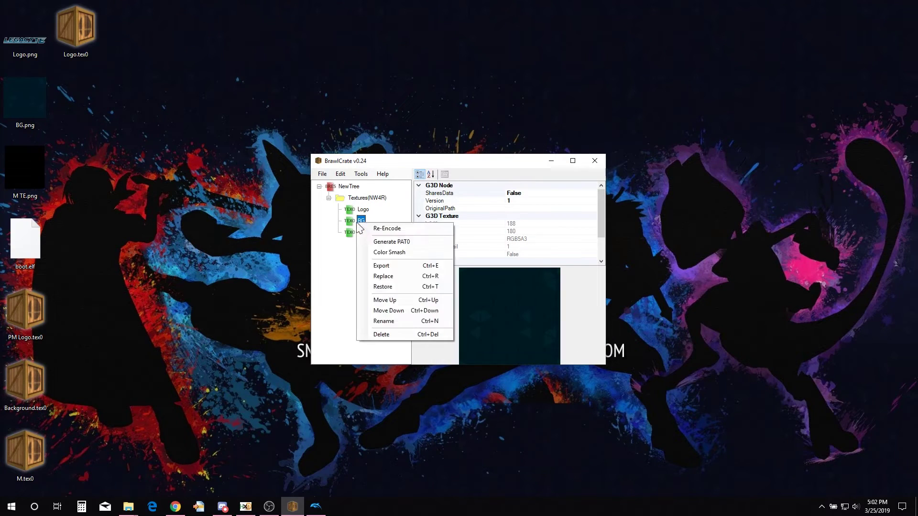
pyautogui.click(385, 266)
pyautogui.click(409, 389)
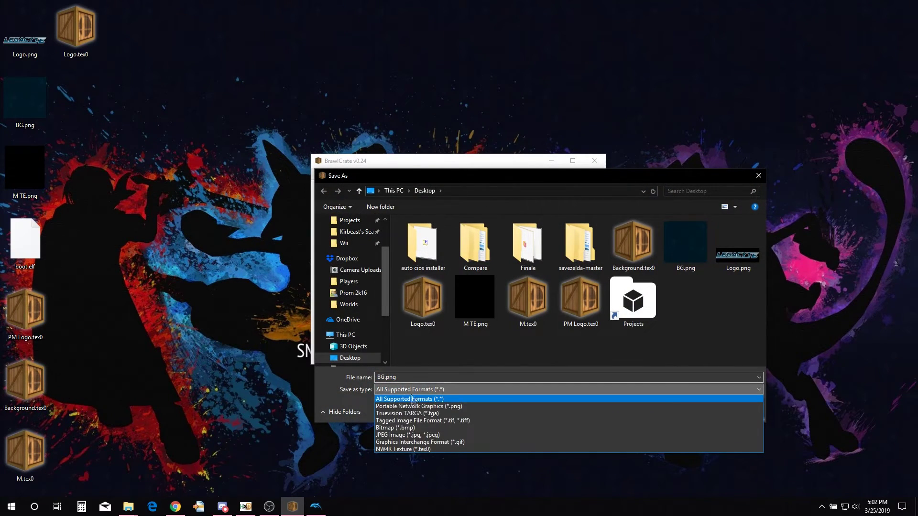
pyautogui.click(490, 444)
pyautogui.click(694, 413)
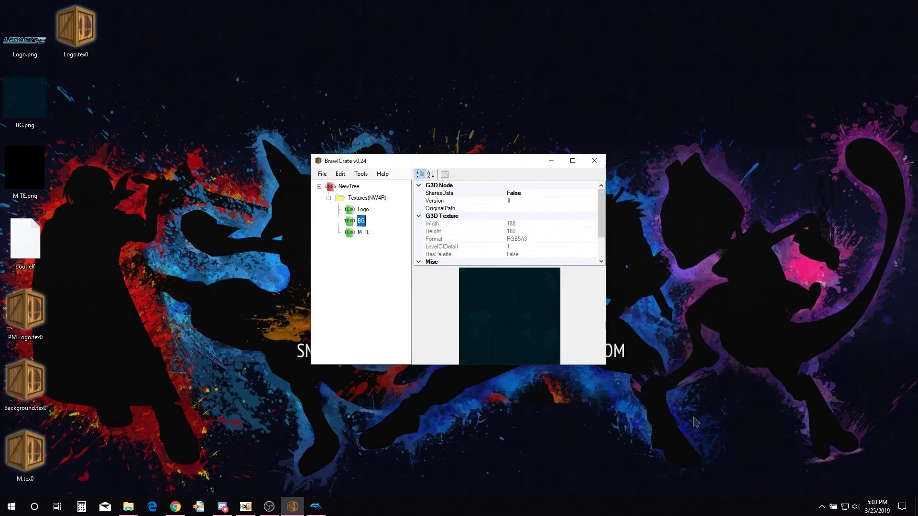
# Step: Export the M TE texture to the desktop as M TE.tex0
pyautogui.rightClick(357, 232)
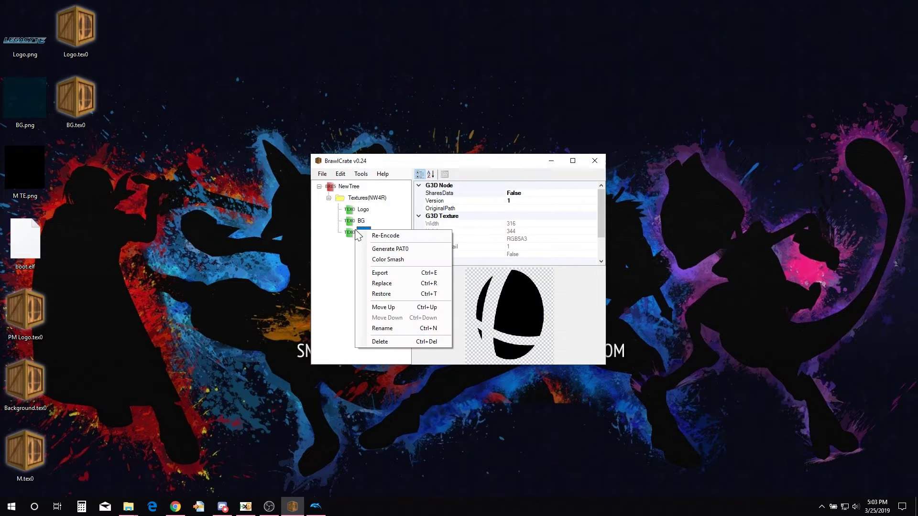
pyautogui.click(381, 273)
pyautogui.click(430, 389)
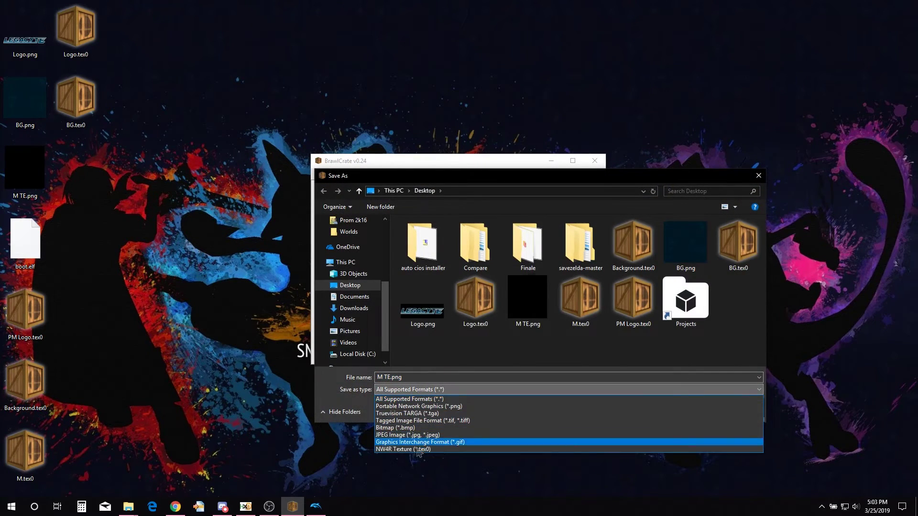
pyautogui.click(555, 440)
pyautogui.click(688, 412)
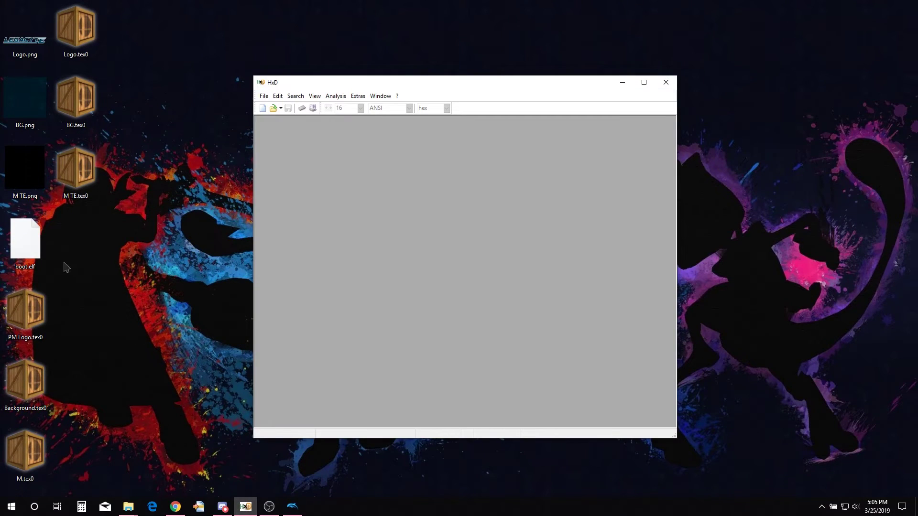
# Step: Copy and paste boot.elf on the desktop, then rename the copy bootTE.elf
pyautogui.click(30, 247)
pyautogui.rightClick(30, 248)
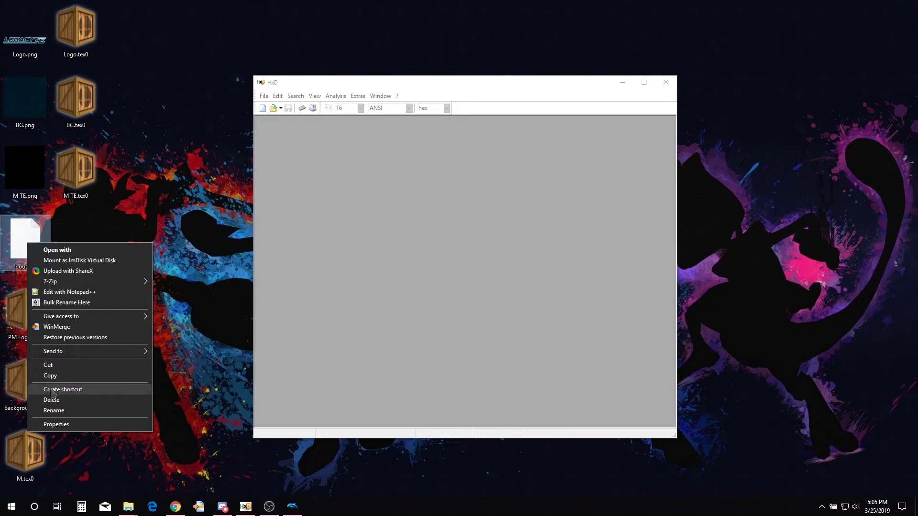
pyautogui.click(62, 256)
pyautogui.rightClick(73, 243)
pyautogui.click(88, 281)
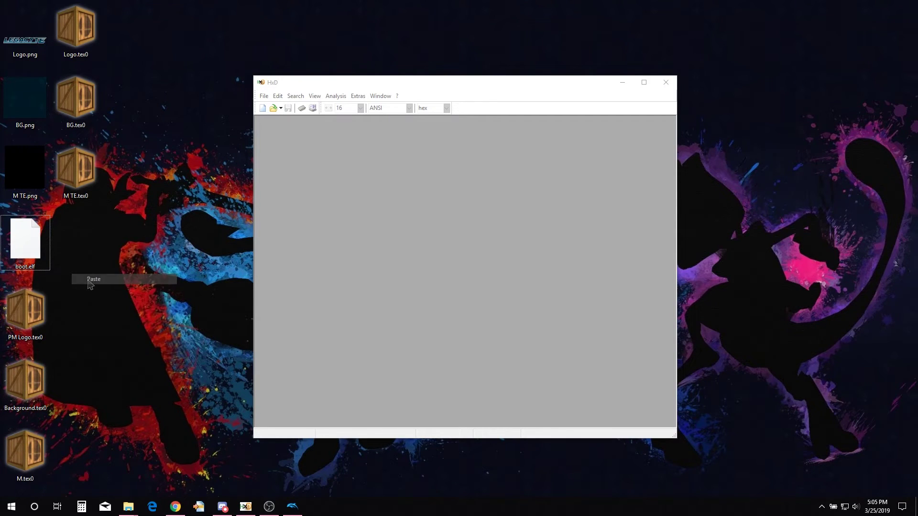
pyautogui.rightClick(81, 255)
pyautogui.click(113, 422)
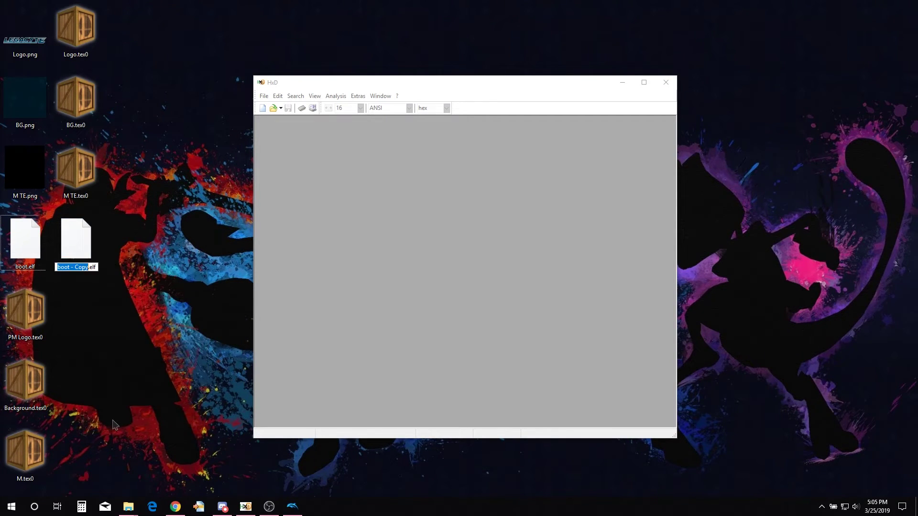
pyautogui.write('bootTE')
pyautogui.press('Return')
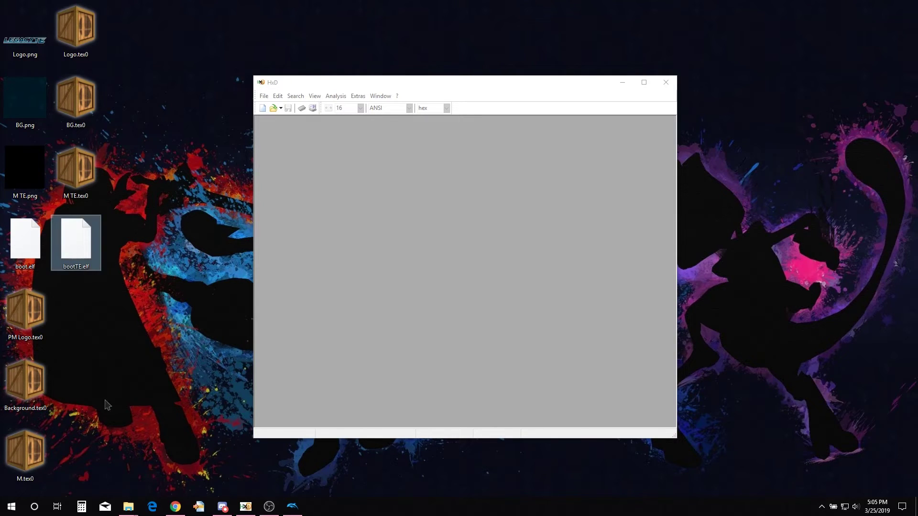
# Step: Load bootTE.elf, PM Logo.tex0 and Logo.tex0 into HxD as three separate tabs
pyautogui.moveTo(74, 240); pyautogui.dragTo(484, 259)
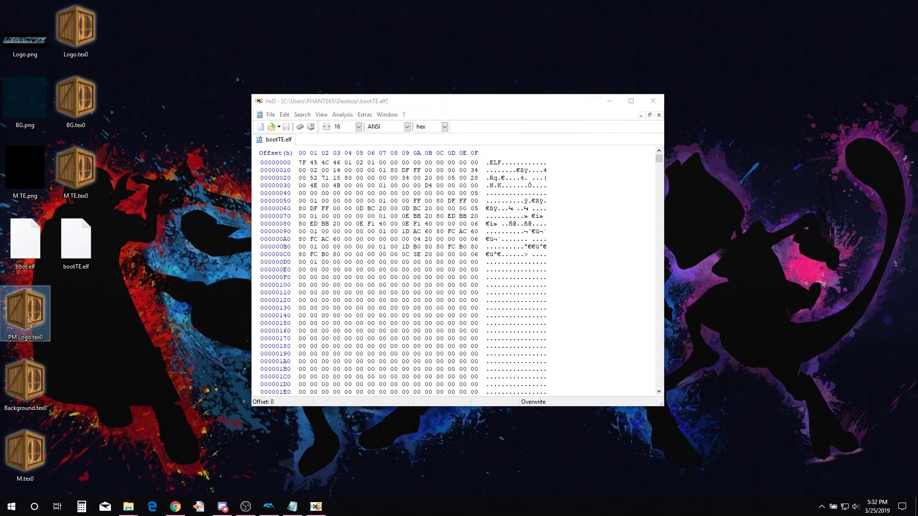
pyautogui.moveTo(42, 329); pyautogui.dragTo(308, 142)
pyautogui.moveTo(82, 37); pyautogui.dragTo(363, 144)
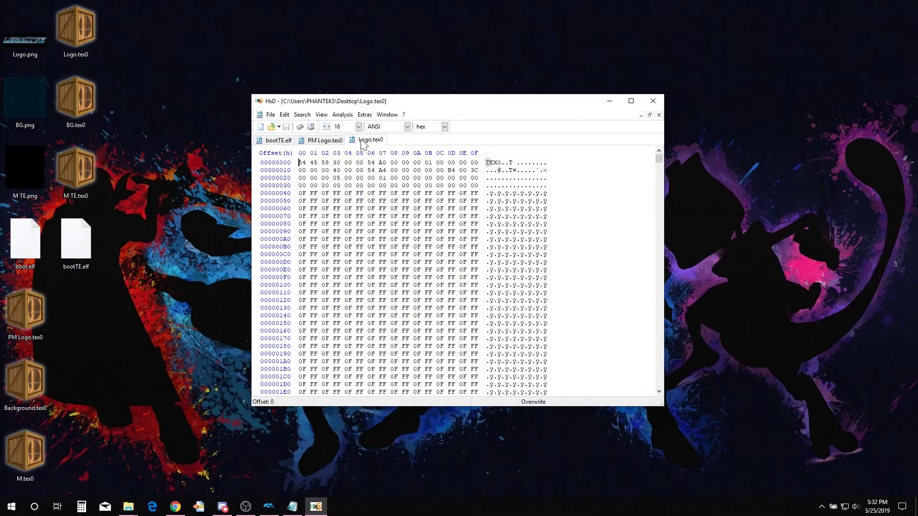
# Step: In PM Logo.tex0, select the byte block from offset 40 to 549F
pyautogui.click(325, 140)
pyautogui.click(284, 114)
pyautogui.click(318, 234)
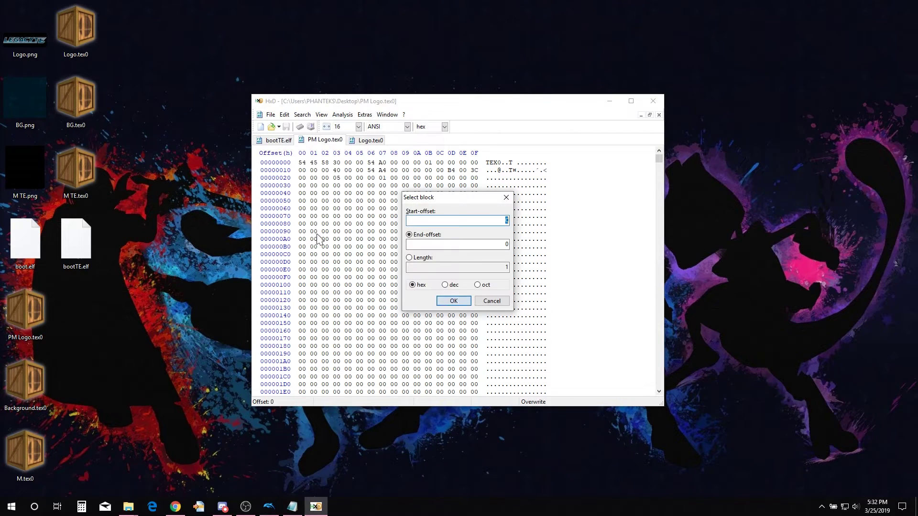
pyautogui.click(456, 223)
pyautogui.press('BackSpace')
pyautogui.write('40')
pyautogui.press('Tab')
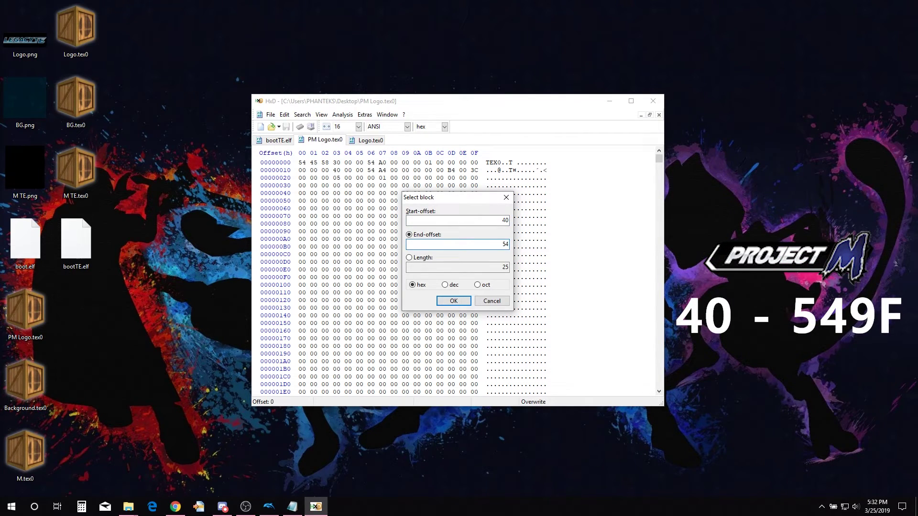
pyautogui.write('549F')
pyautogui.click(453, 301)
# Step: In Logo.tex0, select the texture block ending at offset 549F
pyautogui.click(368, 140)
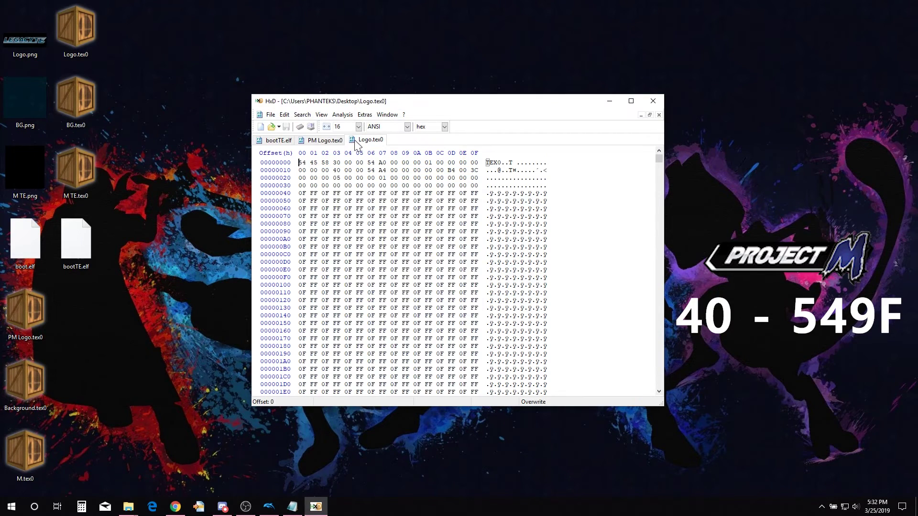
pyautogui.click(284, 115)
pyautogui.click(306, 228)
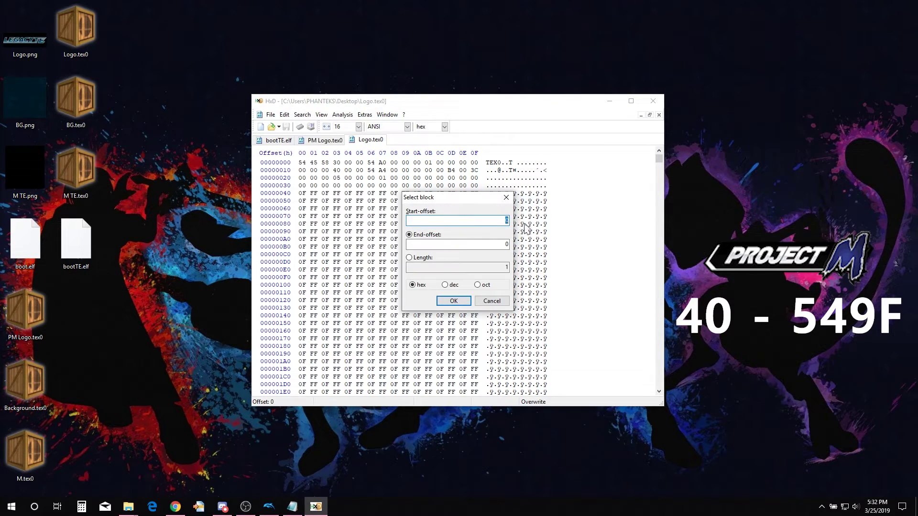
pyautogui.press('Tab')
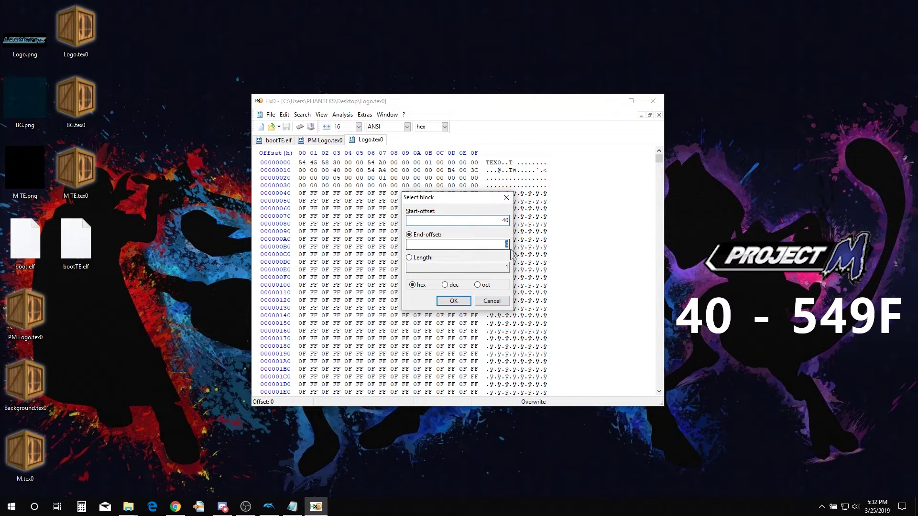
pyautogui.write('549')
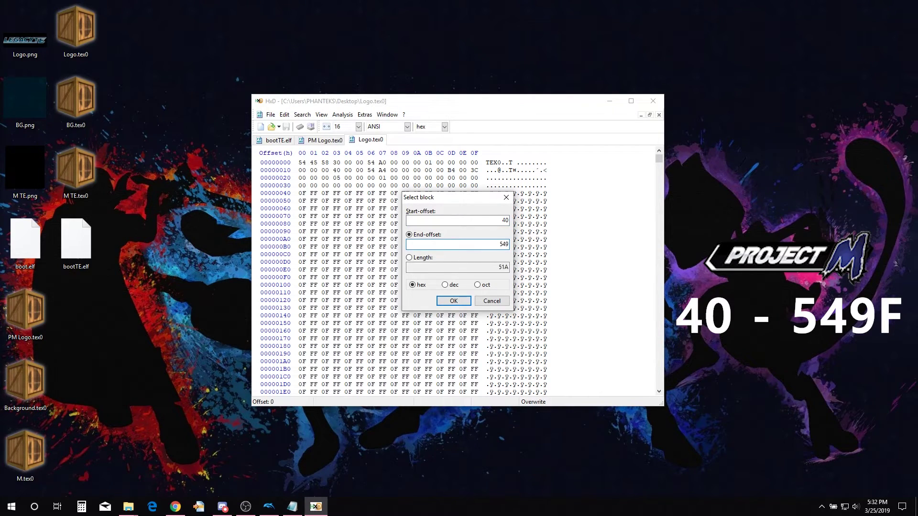
pyautogui.write('F')
pyautogui.press('Return')
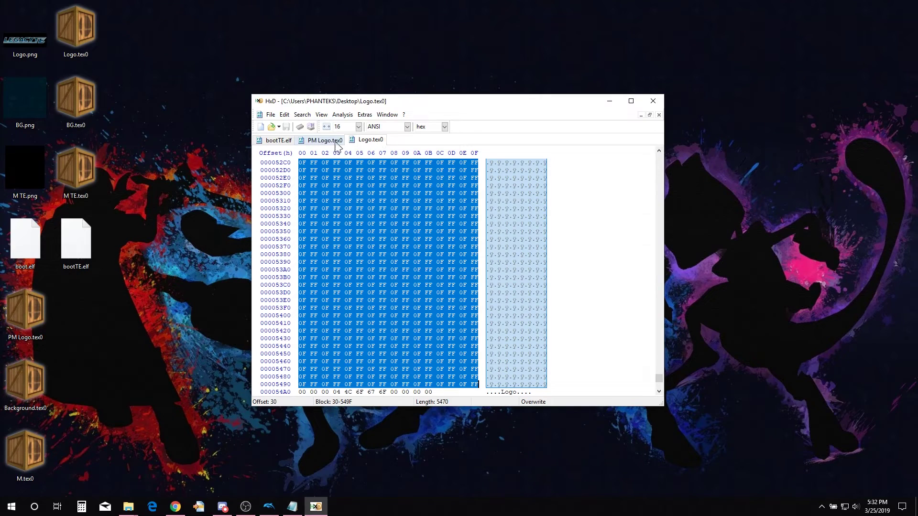
# Step: Copy PM Logo.tex0's selected texture bytes, then return to bootTE.elf
pyautogui.click(330, 140)
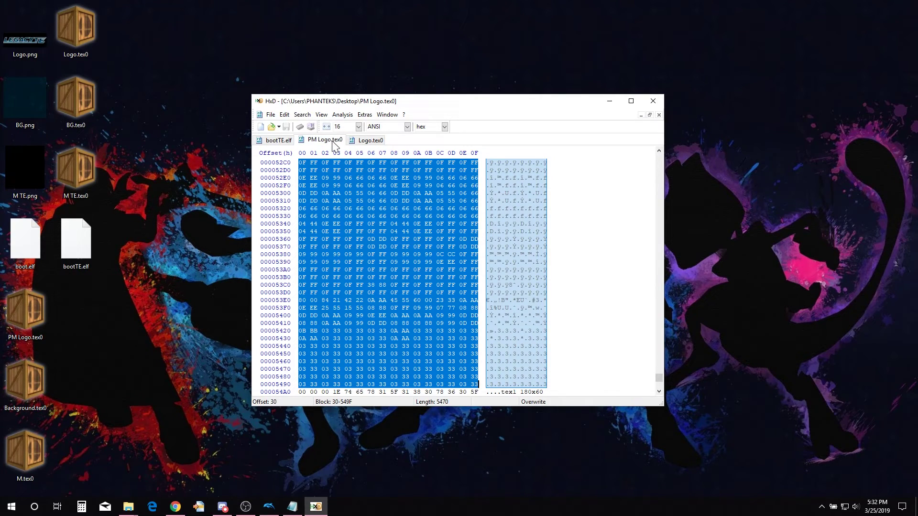
pyautogui.rightClick(329, 220)
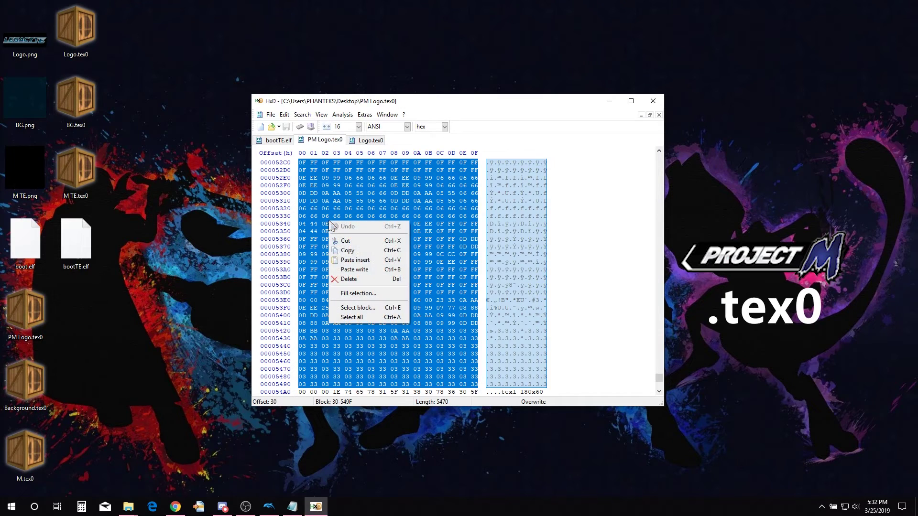
pyautogui.click(342, 254)
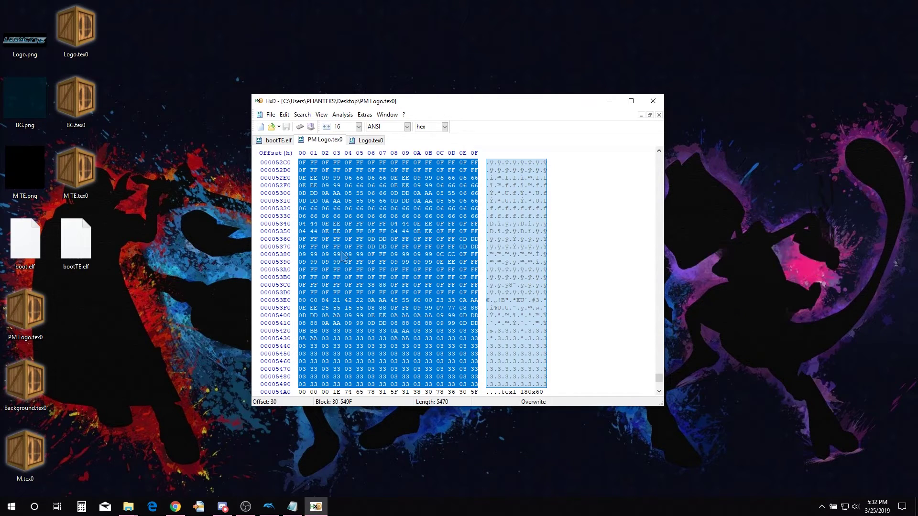
pyautogui.click(277, 140)
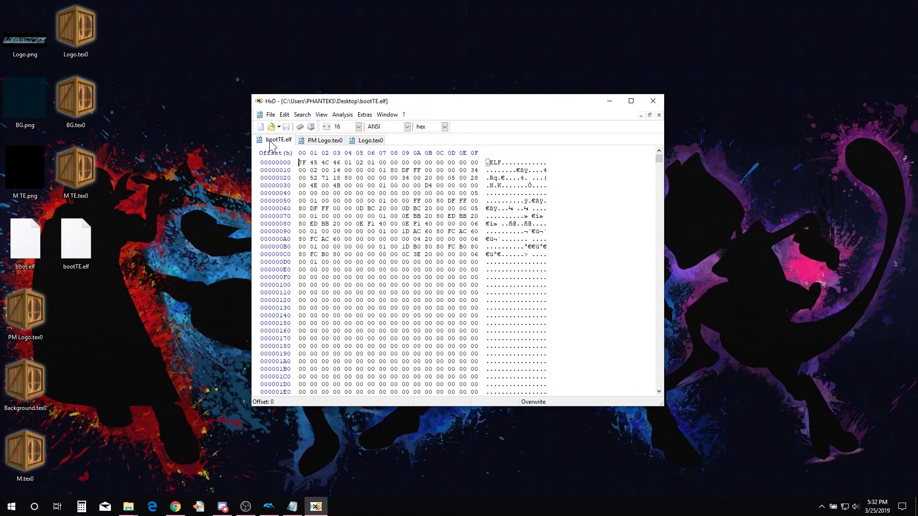
# Step: Hex-values search bootTE.elf for the pasted PM logo bytes, finding them at 180330–18579F
pyautogui.click(302, 114)
pyautogui.click(307, 127)
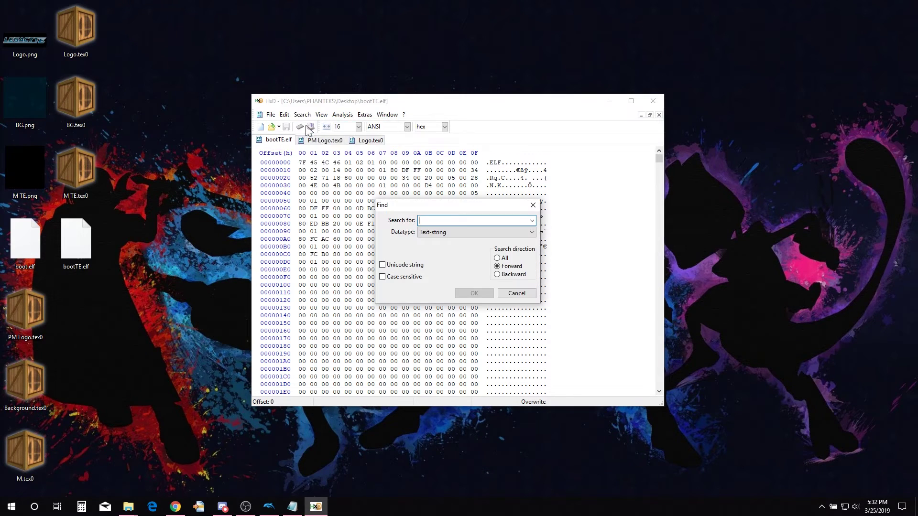
pyautogui.click(423, 232)
pyautogui.click(432, 249)
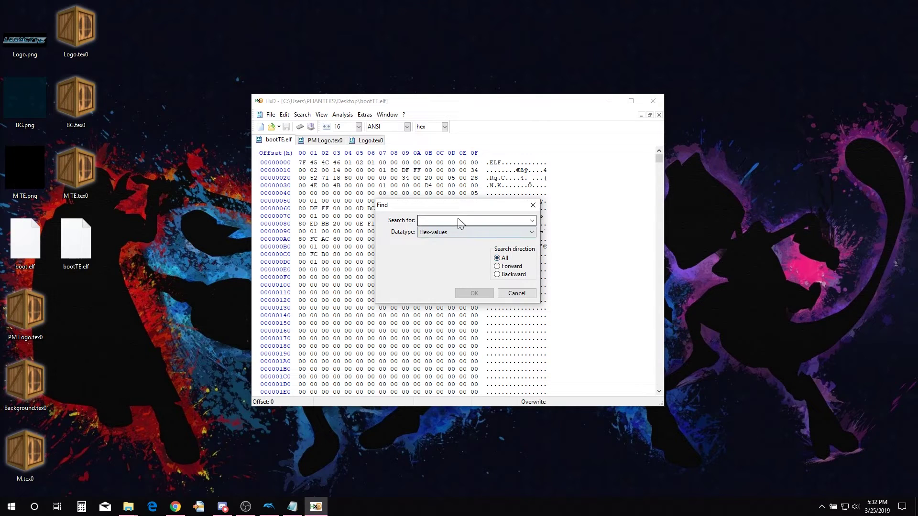
pyautogui.rightClick(459, 220)
pyautogui.click(473, 259)
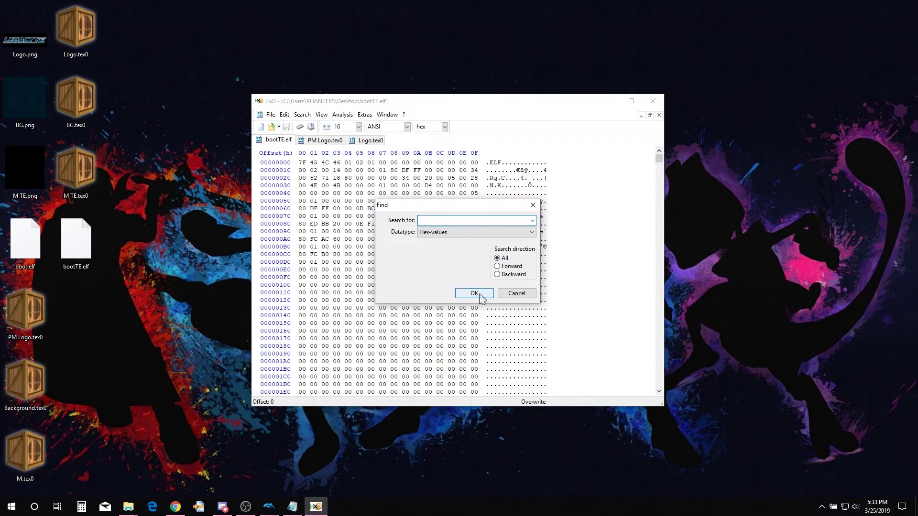
pyautogui.click(480, 292)
pyautogui.click(365, 142)
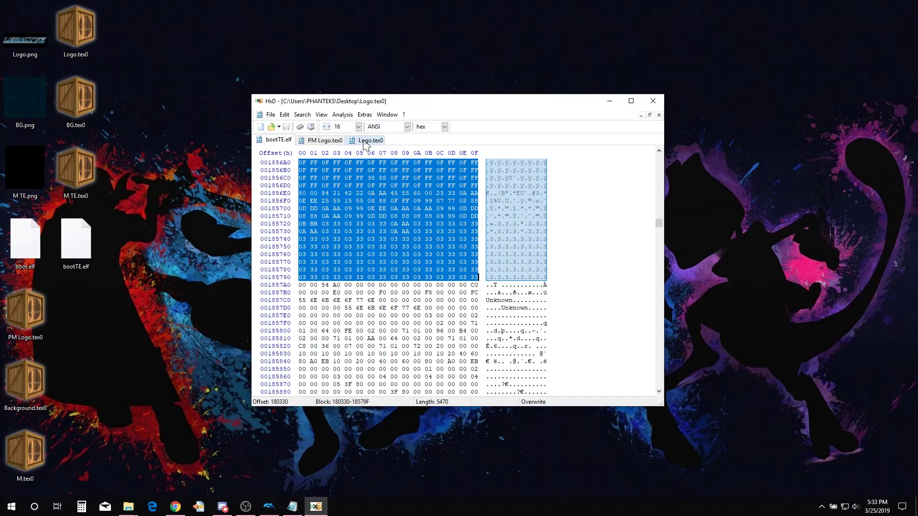
# Step: Copy Logo.tex0's texture bytes and paste-write them over bootTE.elf's block at 180330–18579F
pyautogui.rightClick(375, 205)
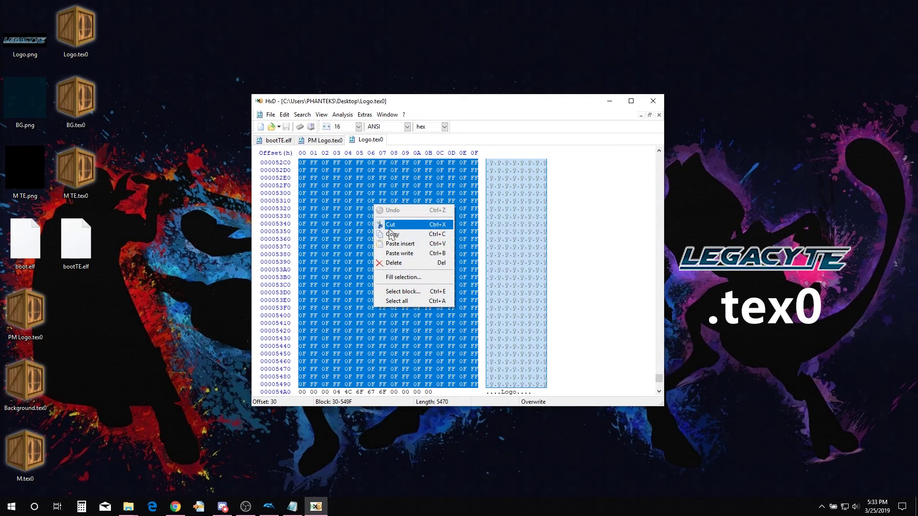
pyautogui.click(391, 238)
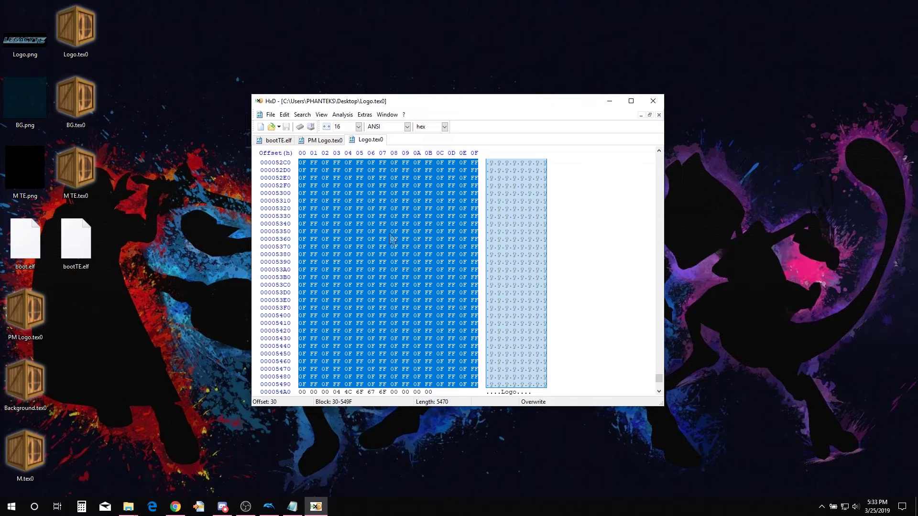
pyautogui.click(278, 140)
pyautogui.rightClick(370, 200)
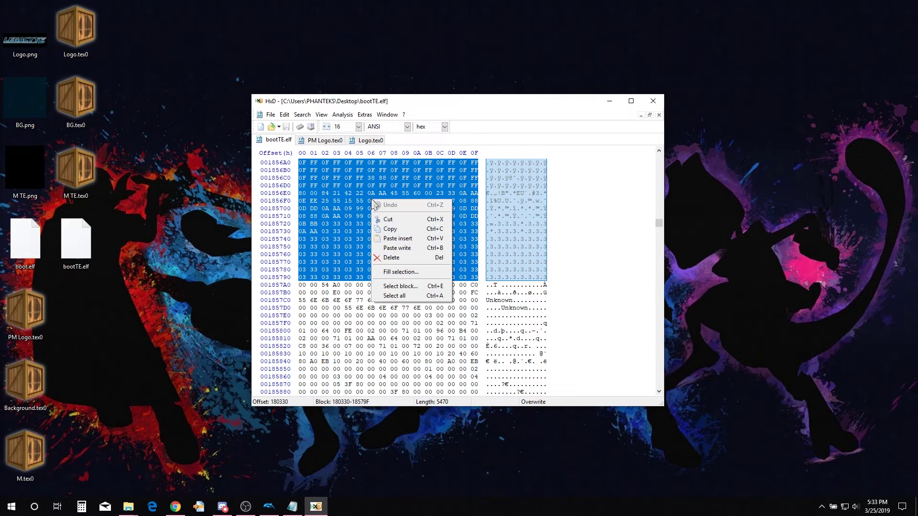
pyautogui.click(397, 245)
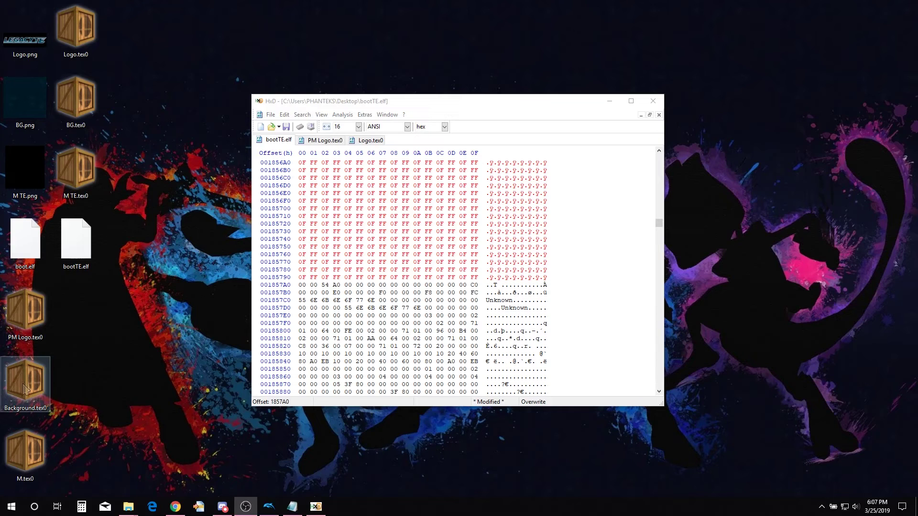
# Step: Open Background.tex0 and BG.tex0 in HxD and select Background.tex0's bytes through offset 1089F
pyautogui.moveTo(25, 382); pyautogui.dragTo(418, 144)
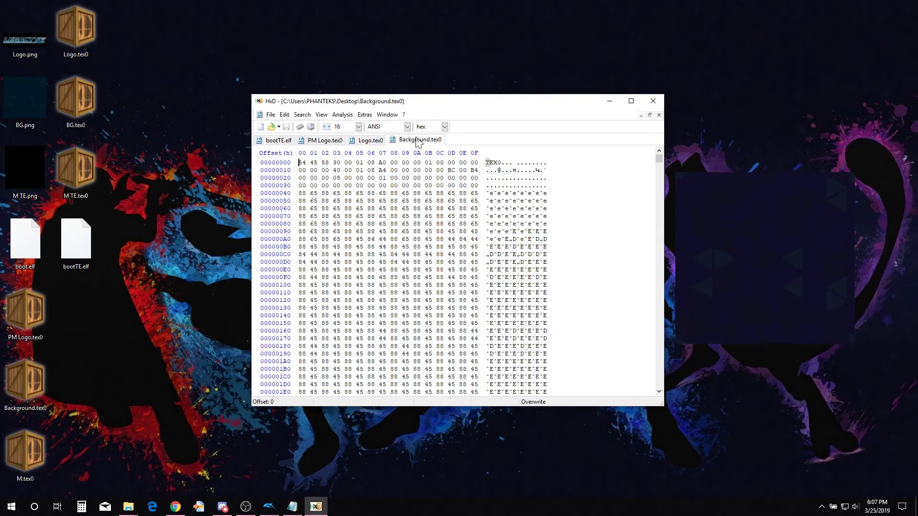
pyautogui.moveTo(76, 101); pyautogui.dragTo(444, 145)
pyautogui.click(284, 115)
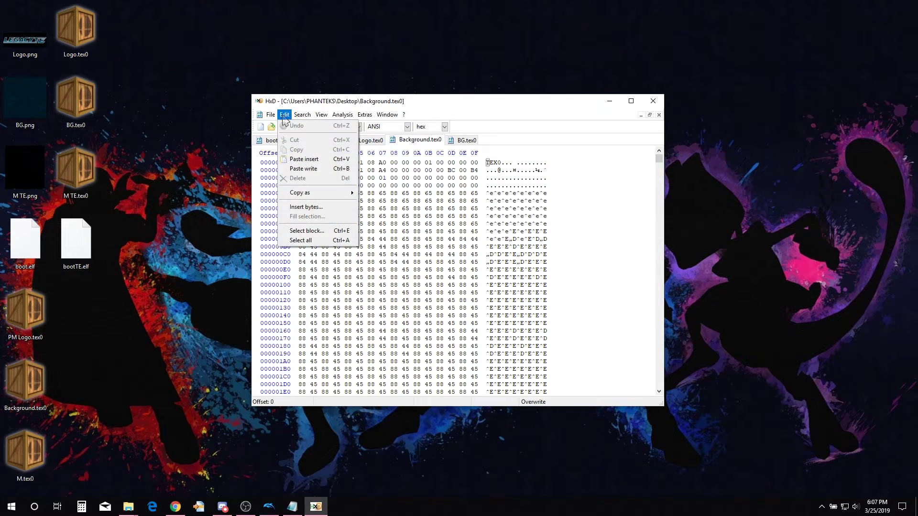
pyautogui.click(306, 231)
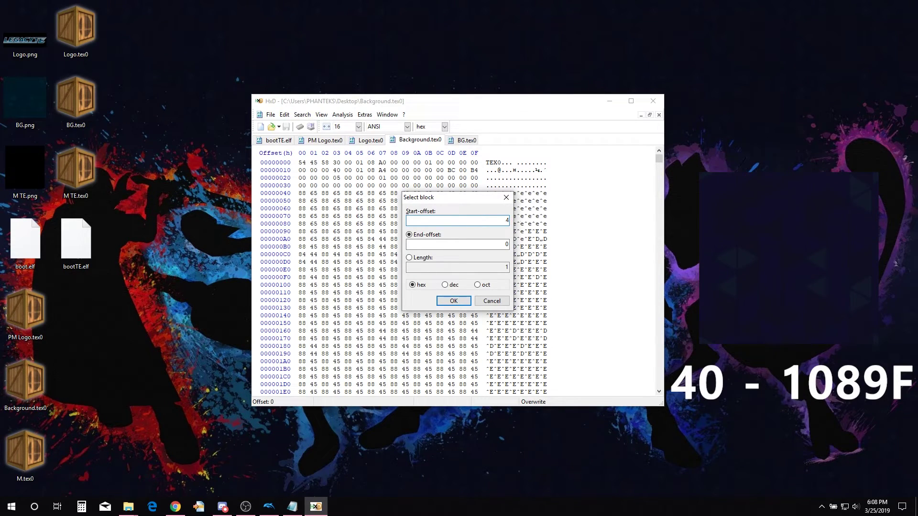
pyautogui.press('Tab')
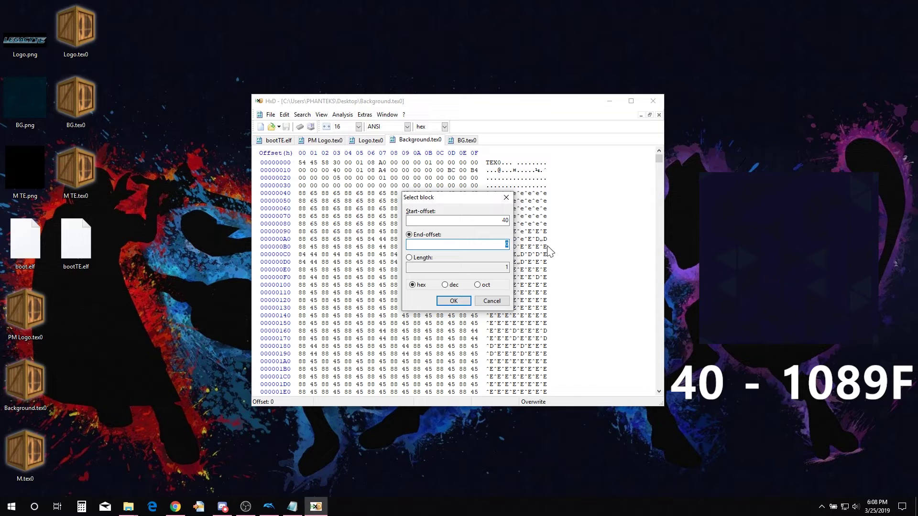
pyautogui.write('1089F')
pyautogui.press('Return')
# Step: Select BG.tex0's texture block through offset 1089F
pyautogui.click(469, 141)
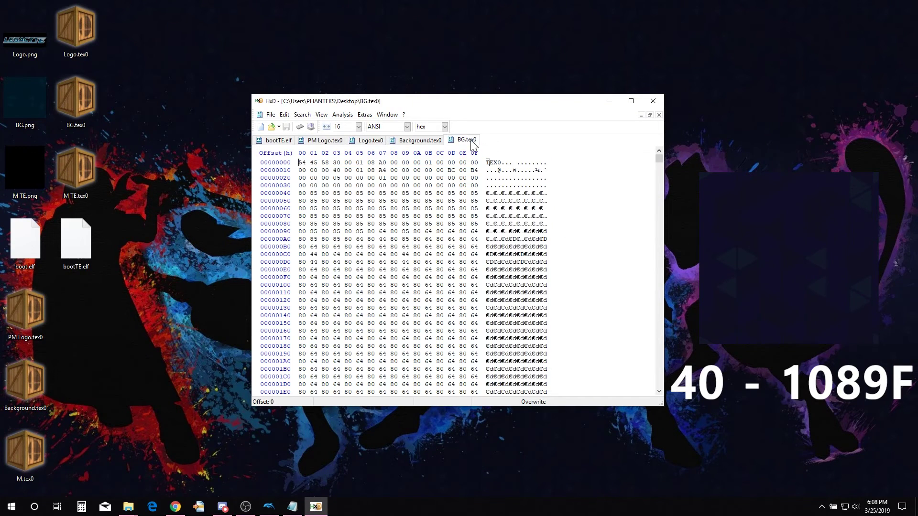
pyautogui.click(284, 115)
pyautogui.click(319, 231)
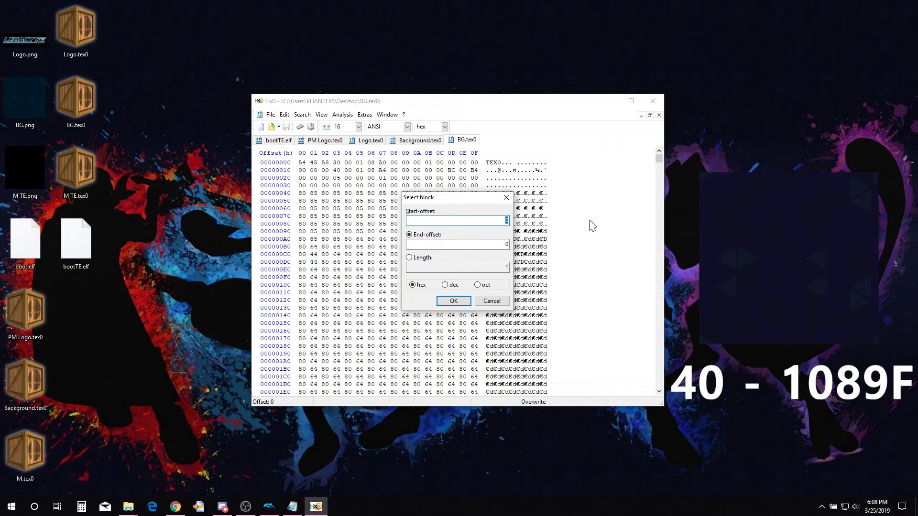
pyautogui.press('Tab')
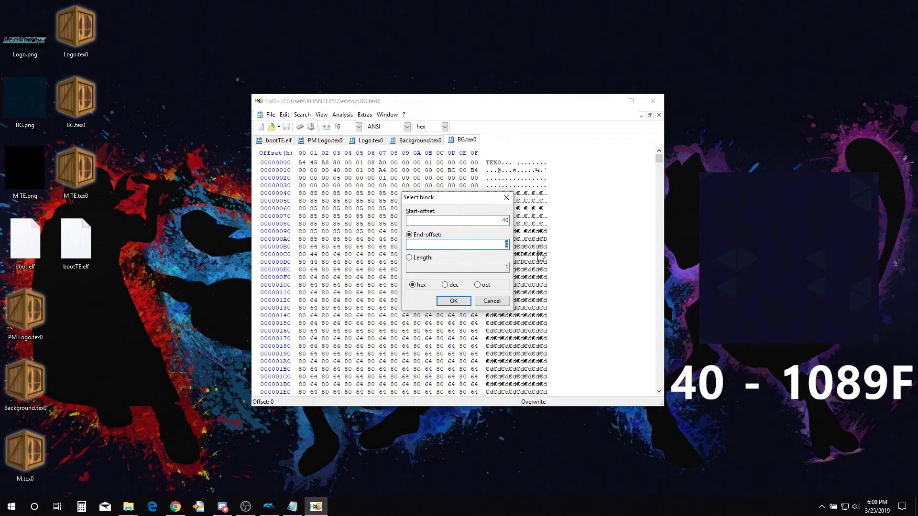
pyautogui.write('1089F')
pyautogui.press('Return')
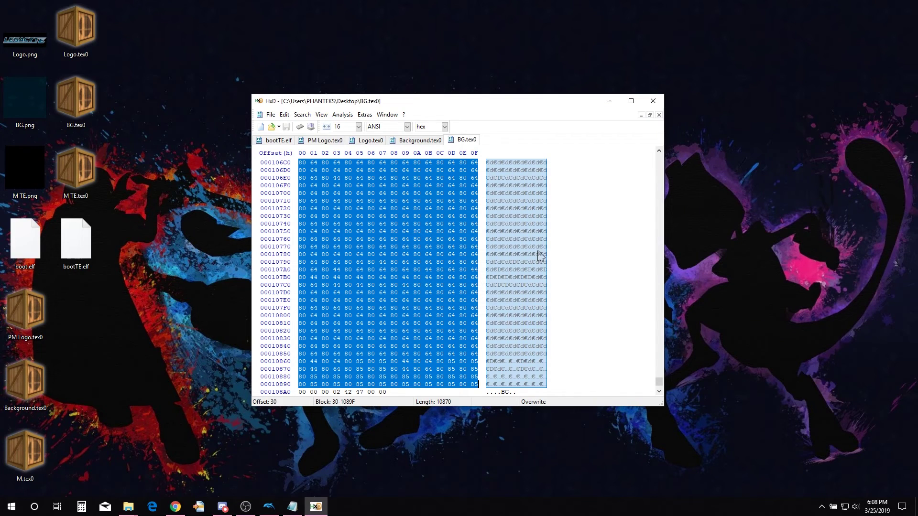
# Step: Copy Background.tex0's selected texture block
pyautogui.click(427, 141)
pyautogui.rightClick(388, 232)
pyautogui.click(409, 265)
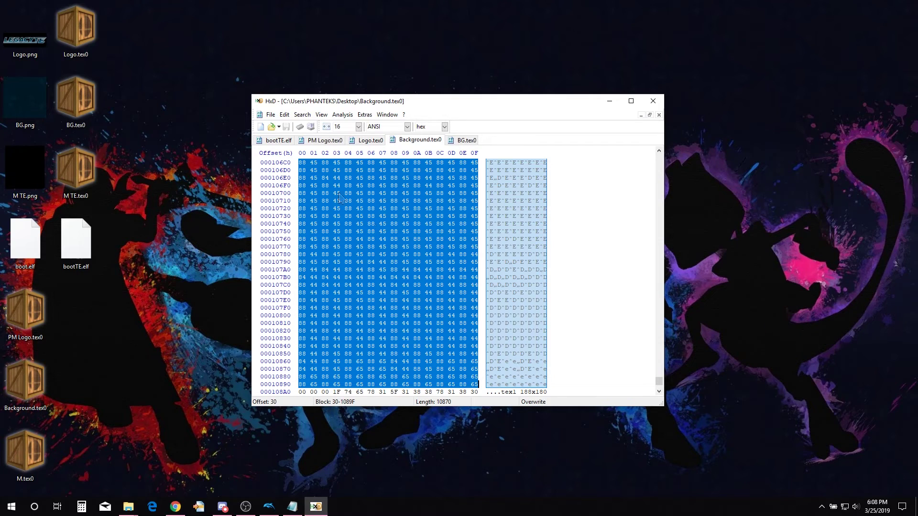
# Step: Search bootTE.elf for the copied background bytes, finding the block at 13A930–14B19F
pyautogui.click(283, 141)
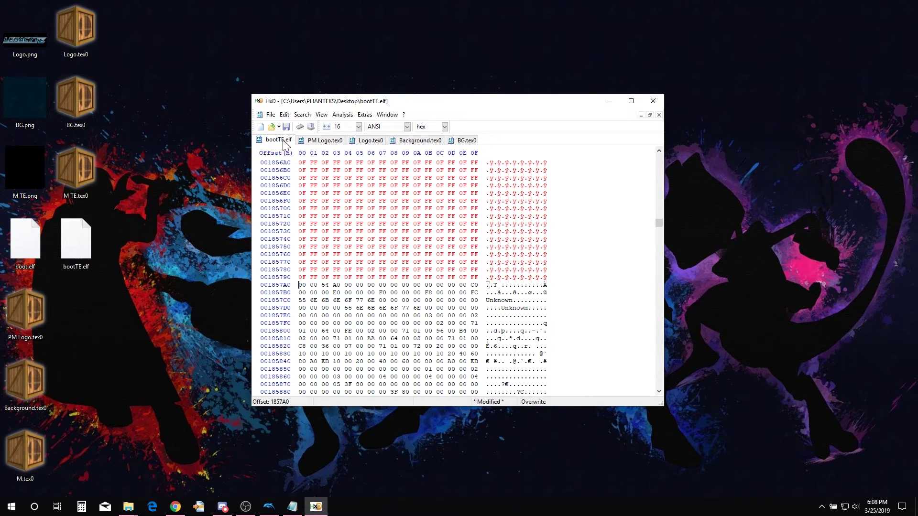
pyautogui.click(302, 115)
pyautogui.click(315, 125)
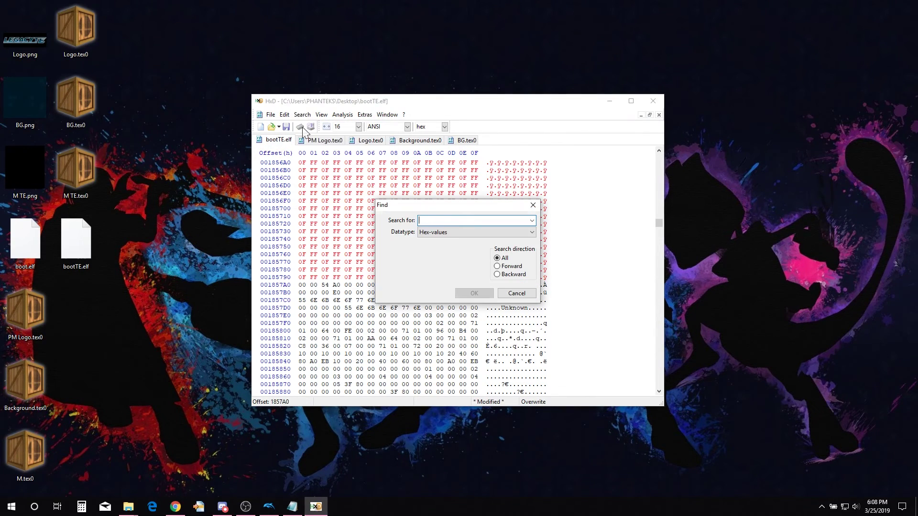
pyautogui.rightClick(438, 221)
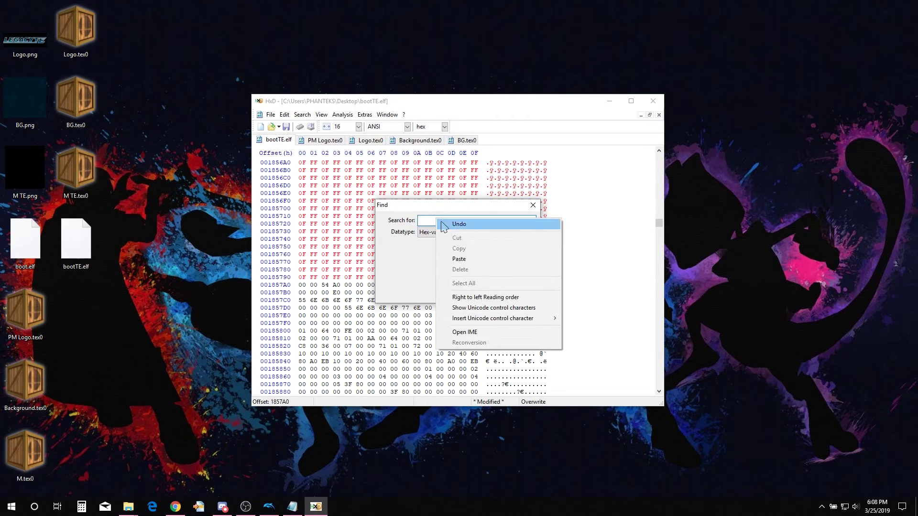
pyautogui.click(459, 260)
pyautogui.click(471, 293)
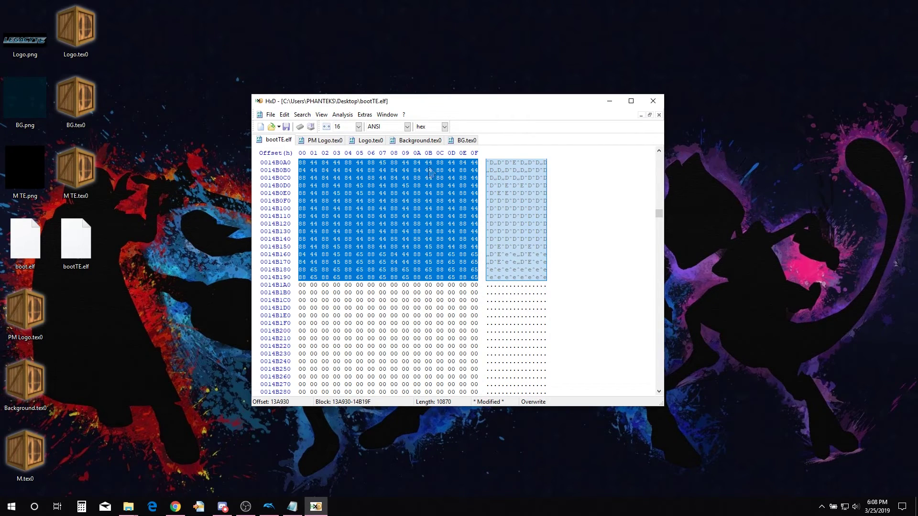
# Step: Copy BG.tex0's texture bytes and paste-write them over the found block in bootTE.elf
pyautogui.click(462, 140)
pyautogui.rightClick(411, 209)
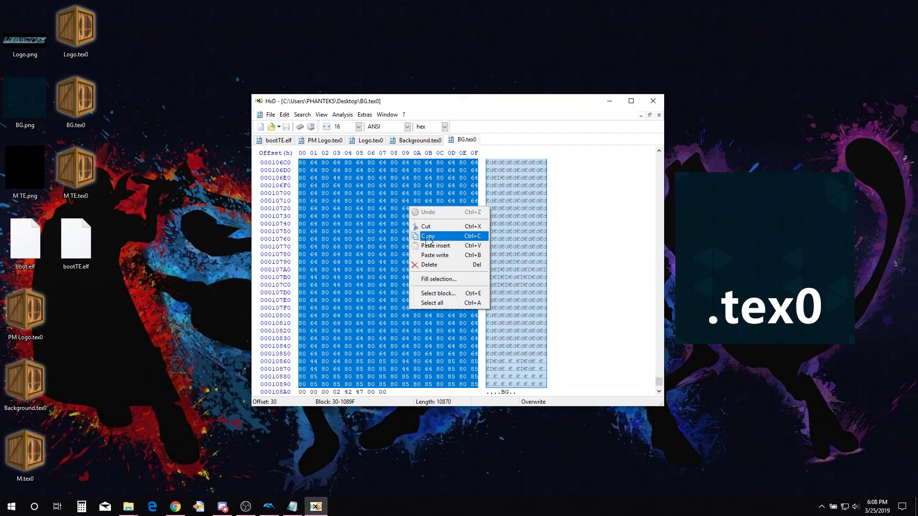
pyautogui.click(427, 237)
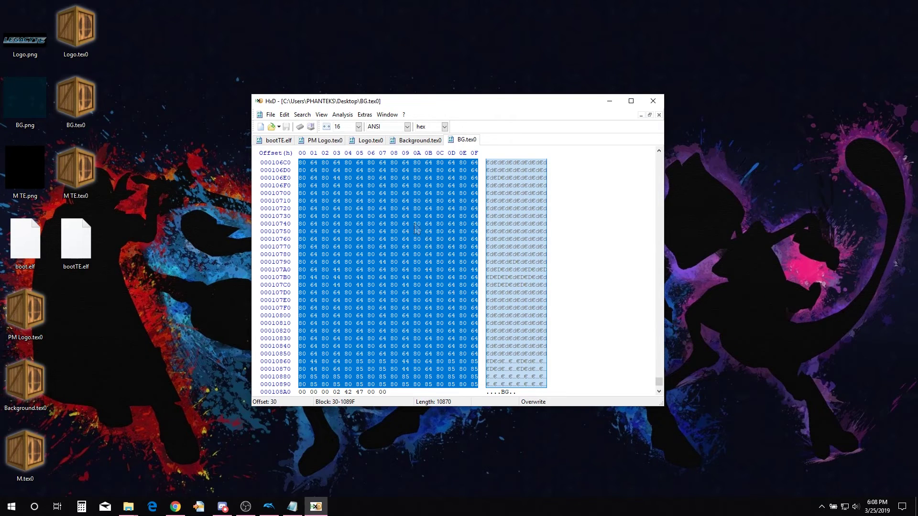
pyautogui.click(279, 140)
pyautogui.rightClick(337, 209)
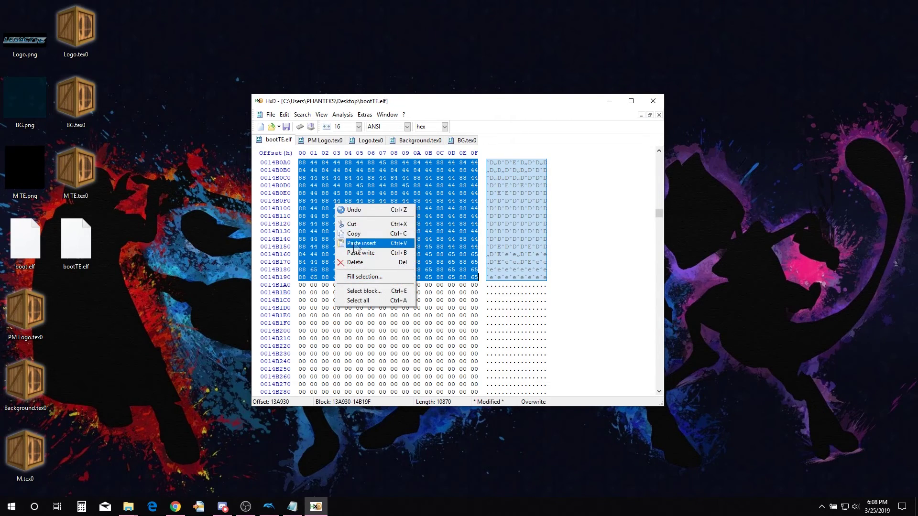
pyautogui.click(363, 250)
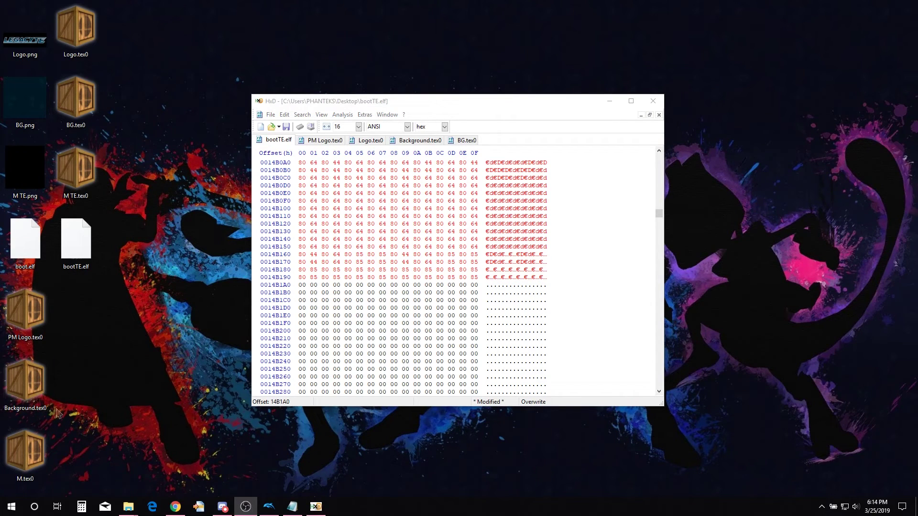
# Step: Open M.tex0 and M TE.tex0 in HxD and select M.tex0's texture data from offset 40
pyautogui.moveTo(25, 454); pyautogui.dragTo(503, 143)
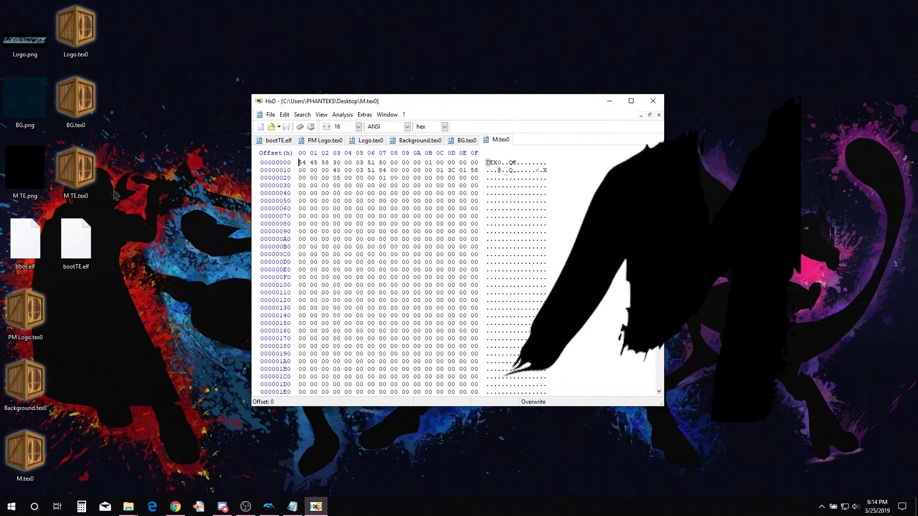
pyautogui.click(67, 181)
pyautogui.moveTo(525, 143); pyautogui.dragTo(526, 144)
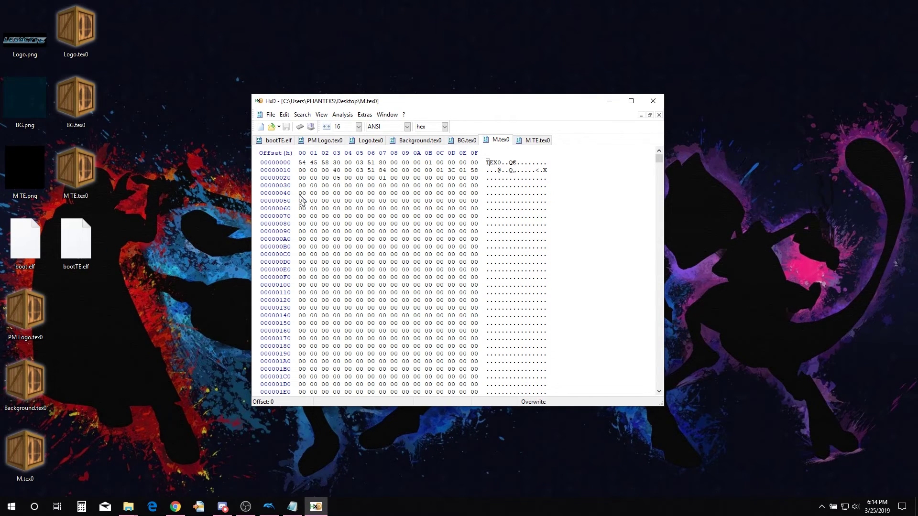
pyautogui.moveTo(301, 199); pyautogui.dragTo(572, 319)
pyautogui.scroll(-19, 567, 282)
pyautogui.scroll(-20, 568, 285)
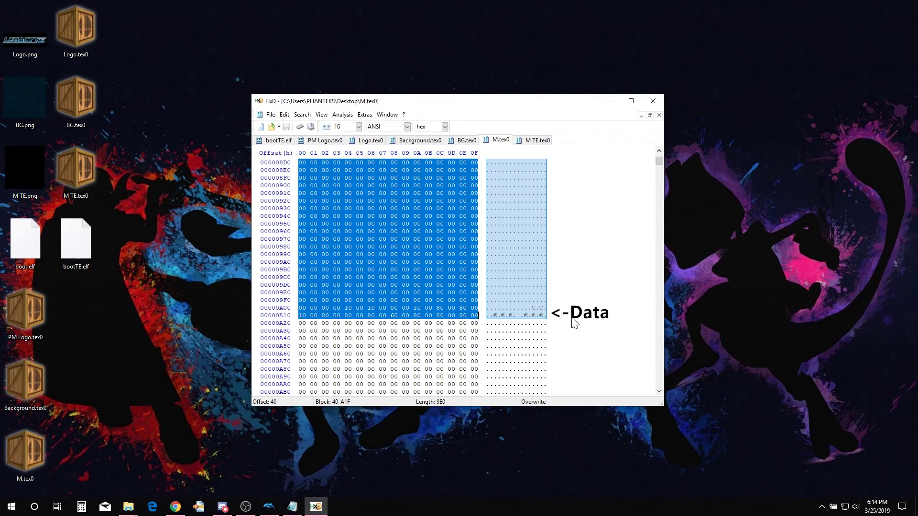
# Step: In M TE.tex0, select the block from offset 40 to 3517F
pyautogui.click(537, 141)
pyautogui.click(287, 118)
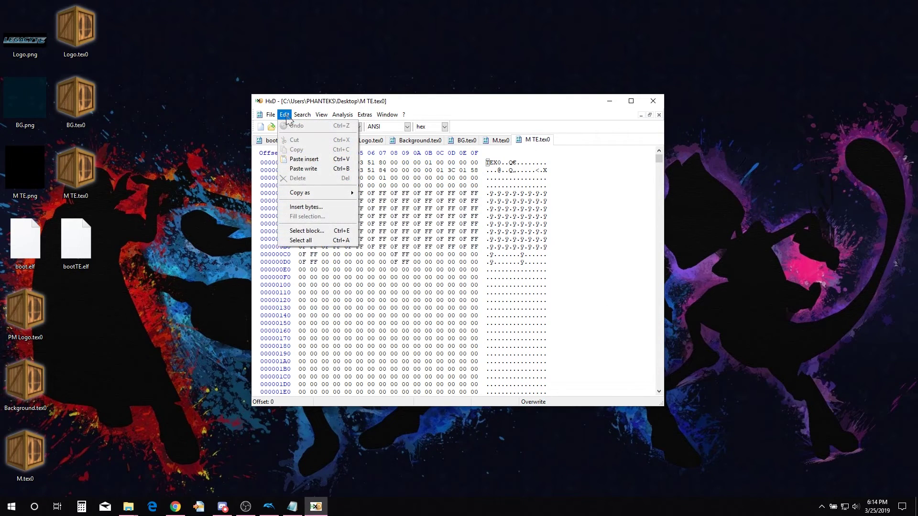
pyautogui.click(306, 230)
pyautogui.write('40')
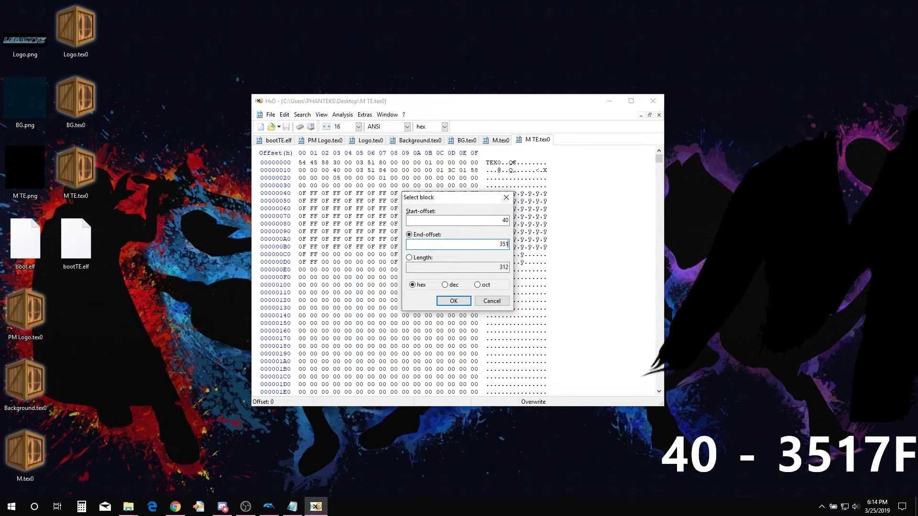
pyautogui.press('Return')
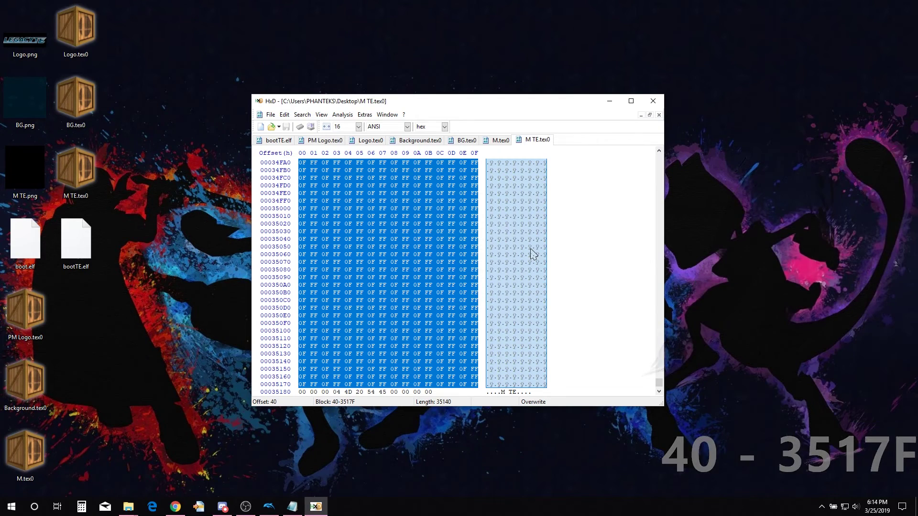
# Step: Copy M.tex0's selected original texture data, then return to bootTE.elf
pyautogui.hotkey('ctrl', 'Tab')
pyautogui.rightClick(426, 245)
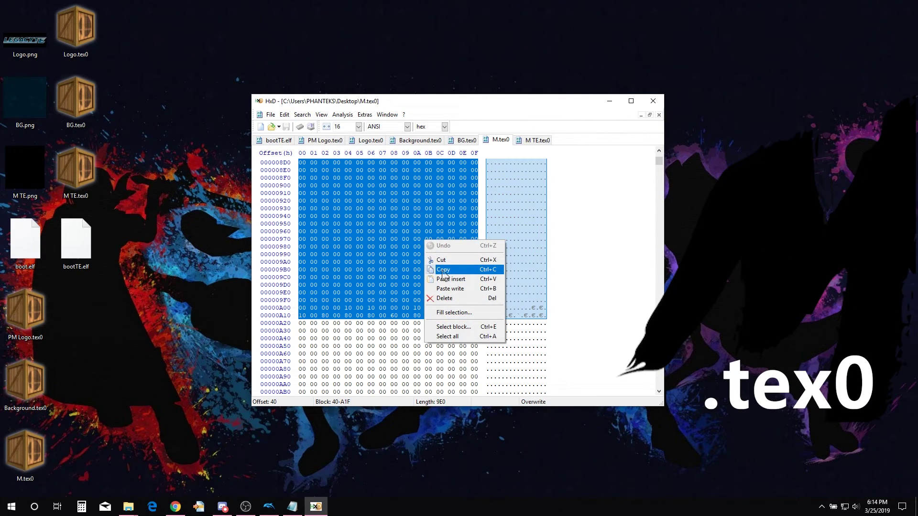
pyautogui.click(444, 270)
pyautogui.hotkey('ctrl', 'Tab')
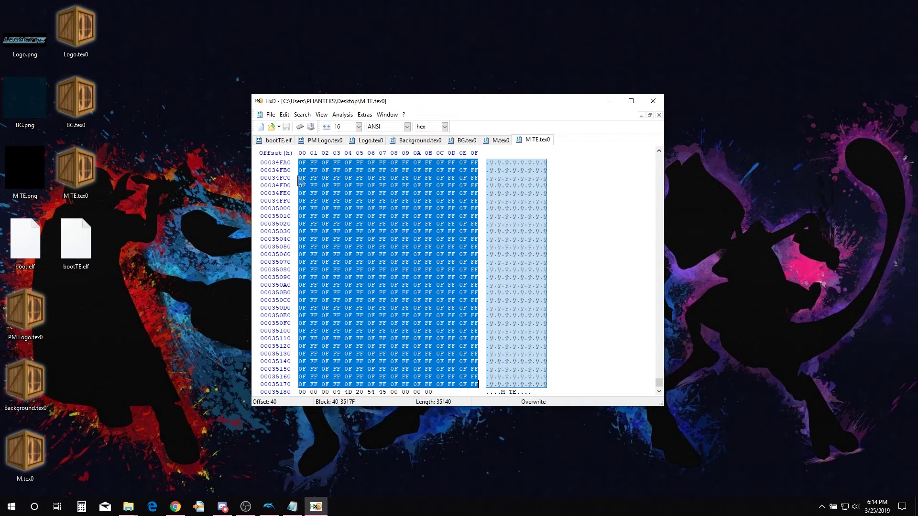
pyautogui.click(284, 141)
# Step: Search bootTE.elf for the pasted original M texture bytes
pyautogui.click(301, 115)
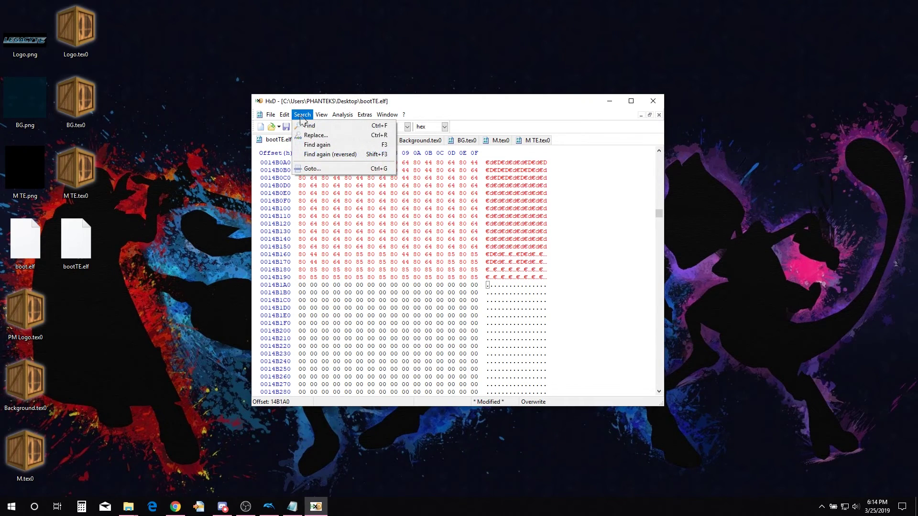
pyautogui.click(306, 125)
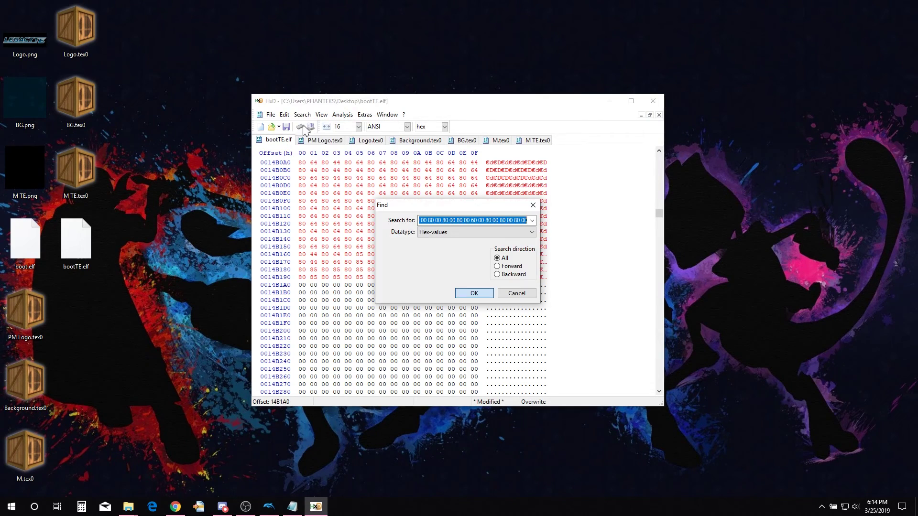
pyautogui.rightClick(458, 223)
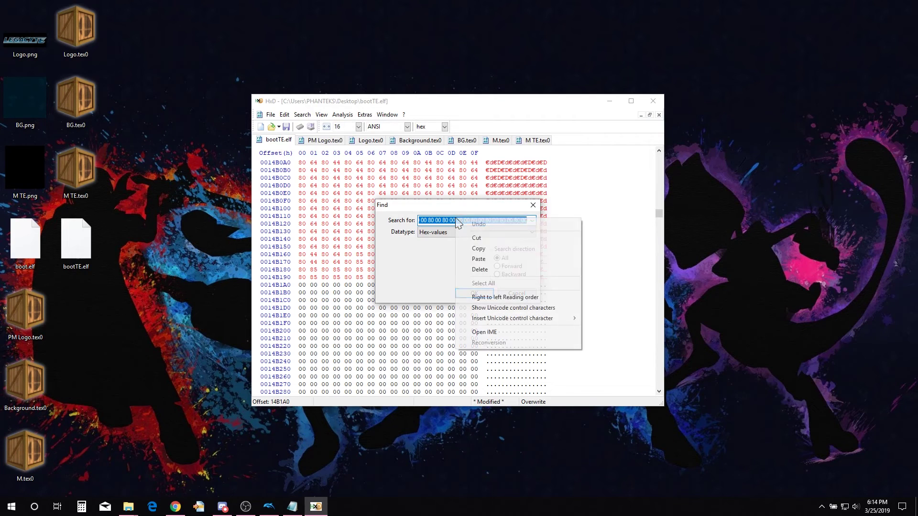
pyautogui.click(471, 258)
pyautogui.click(474, 293)
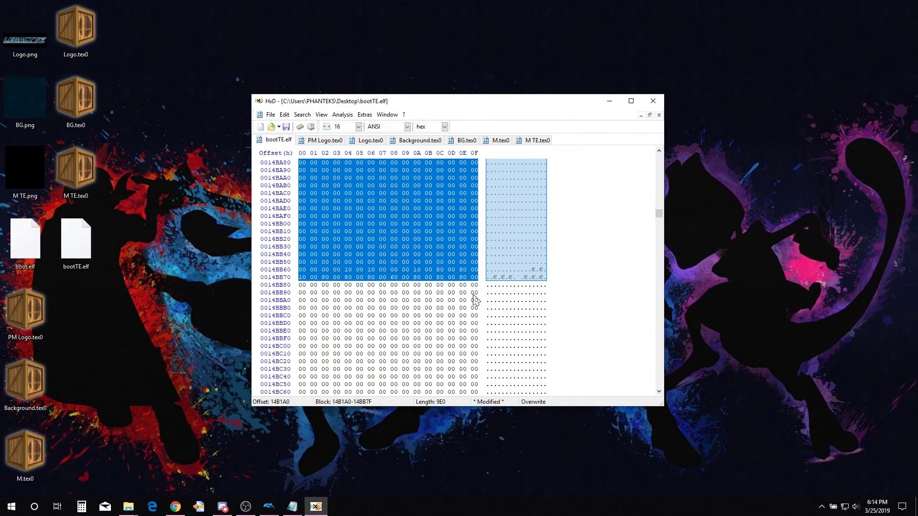
# Step: Copy M TE.tex0's texture bytes and paste-write them over the found block at 14B1A0–1802DF
pyautogui.click(537, 141)
pyautogui.rightClick(419, 199)
pyautogui.click(424, 211)
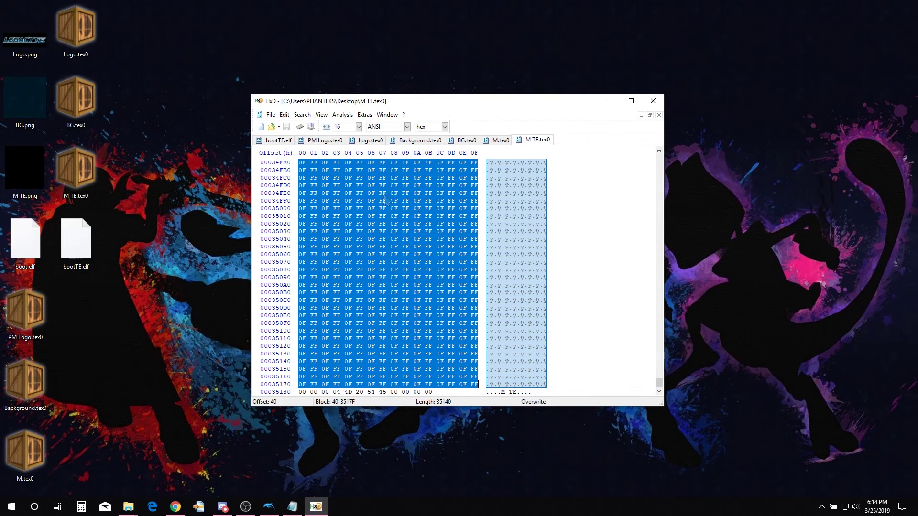
pyautogui.rightClick(349, 198)
pyautogui.click(370, 248)
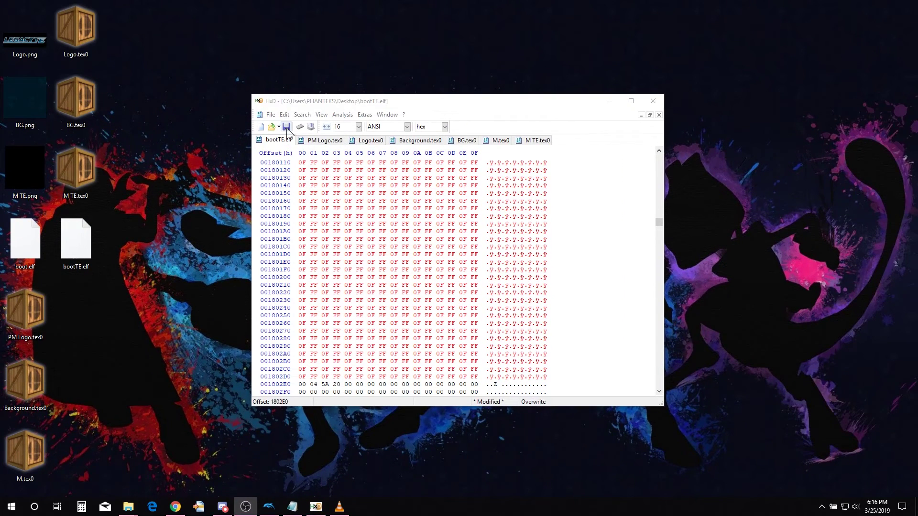
# Step: Save the modified bootTE.elf, which leaves a bootTE.elf.bak backup on the Desktop
pyautogui.click(270, 115)
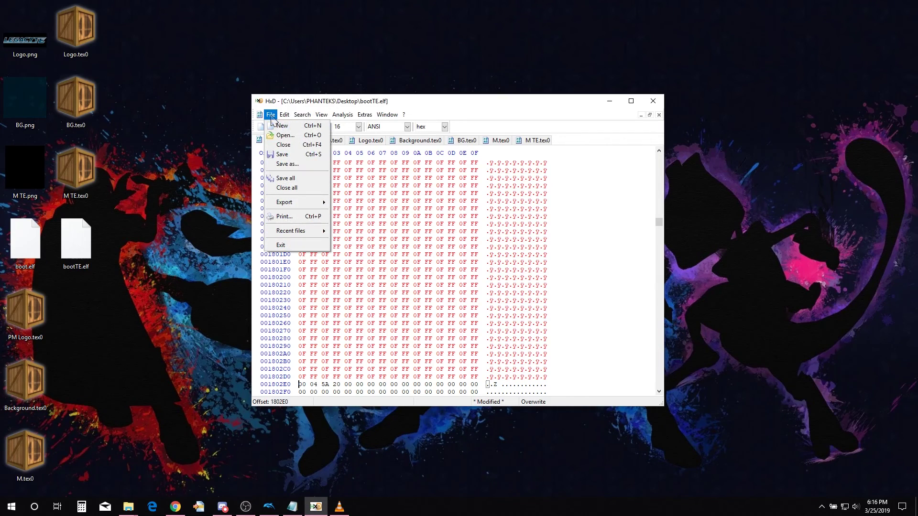
pyautogui.click(282, 157)
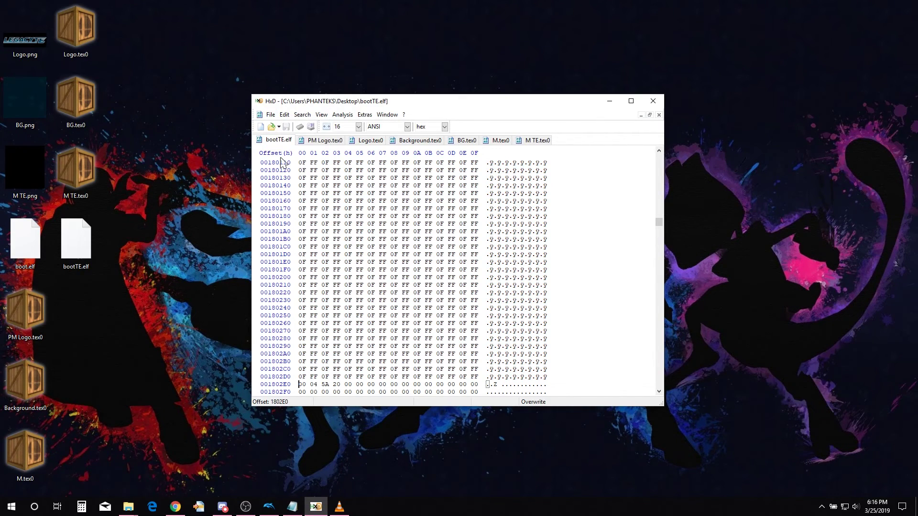
pyautogui.click(267, 510)
# Step: Review Dolphin's Advanced graphics options, including the Utility settings, then close the graphics configuration
pyautogui.click(427, 155)
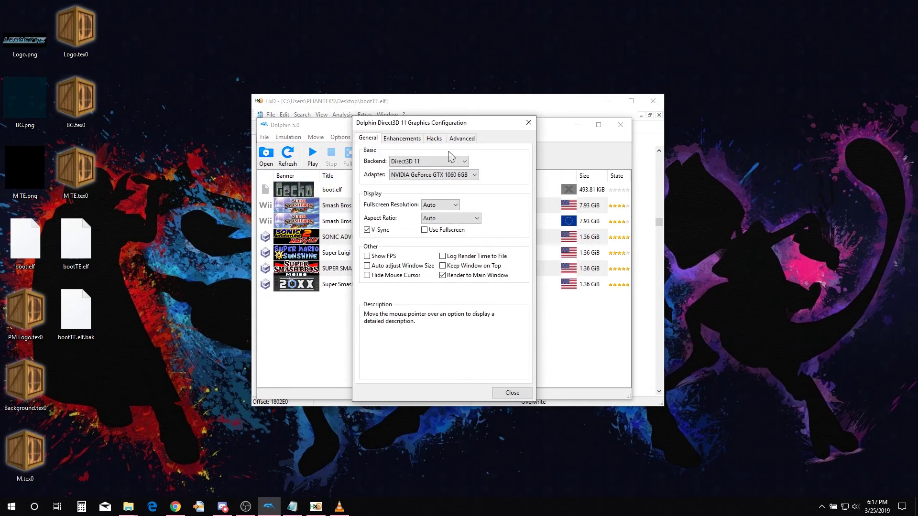
pyautogui.click(462, 138)
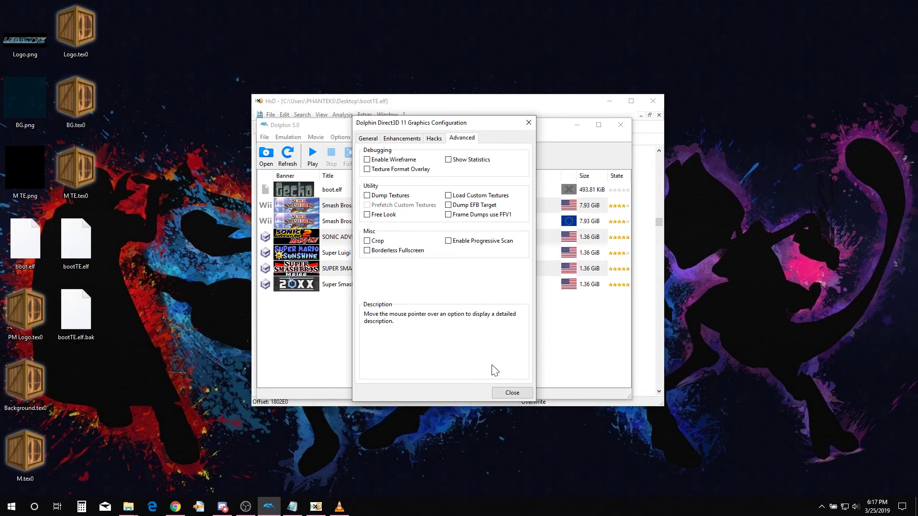
pyautogui.click(512, 393)
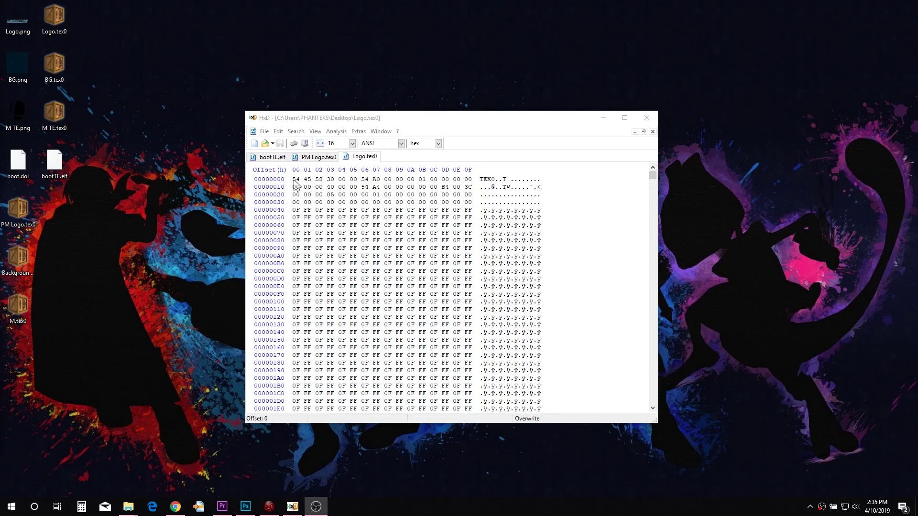
pyautogui.moveTo(292, 179); pyautogui.dragTo(347, 179)
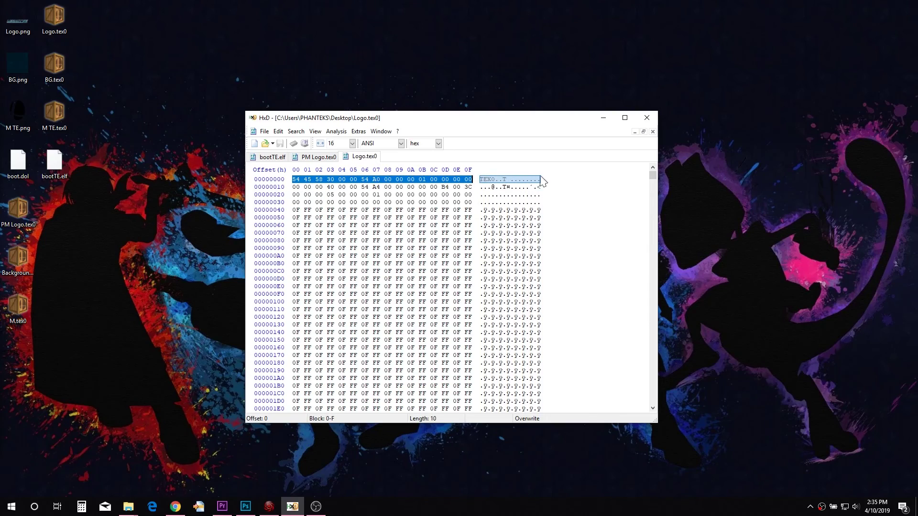